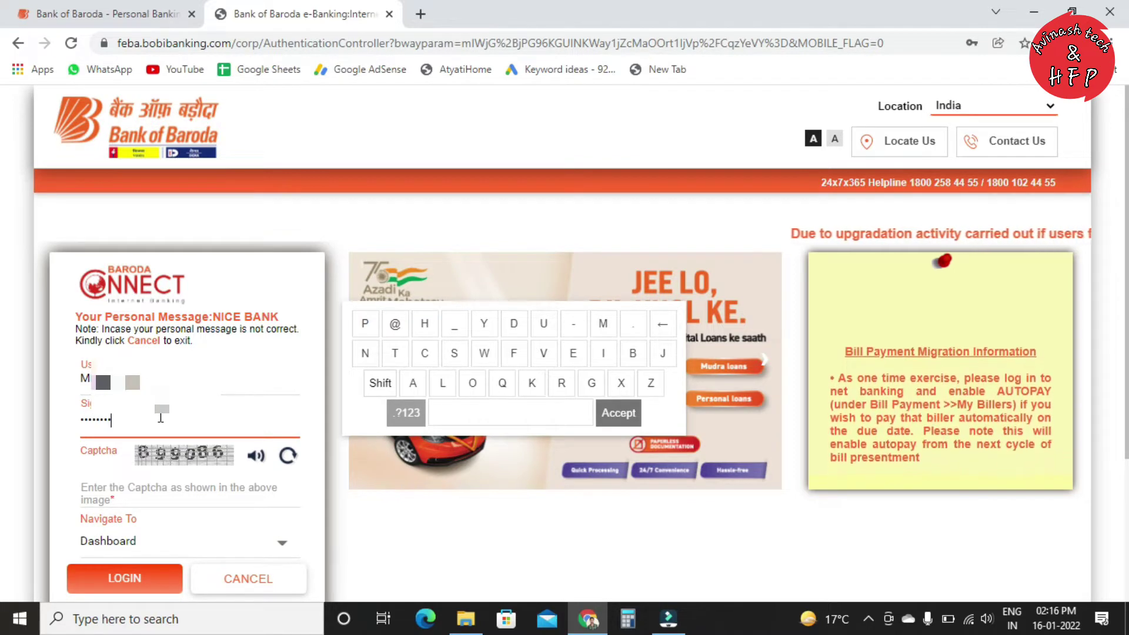
Step: Enter the password and captcha, then submit the login
text(•••)
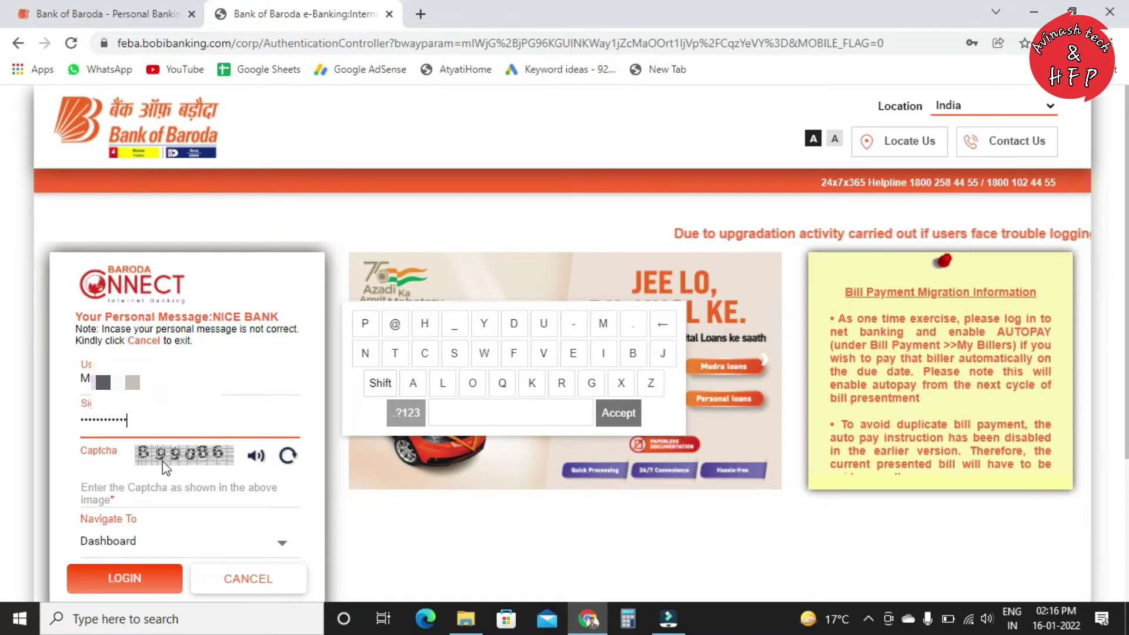
click(158, 492)
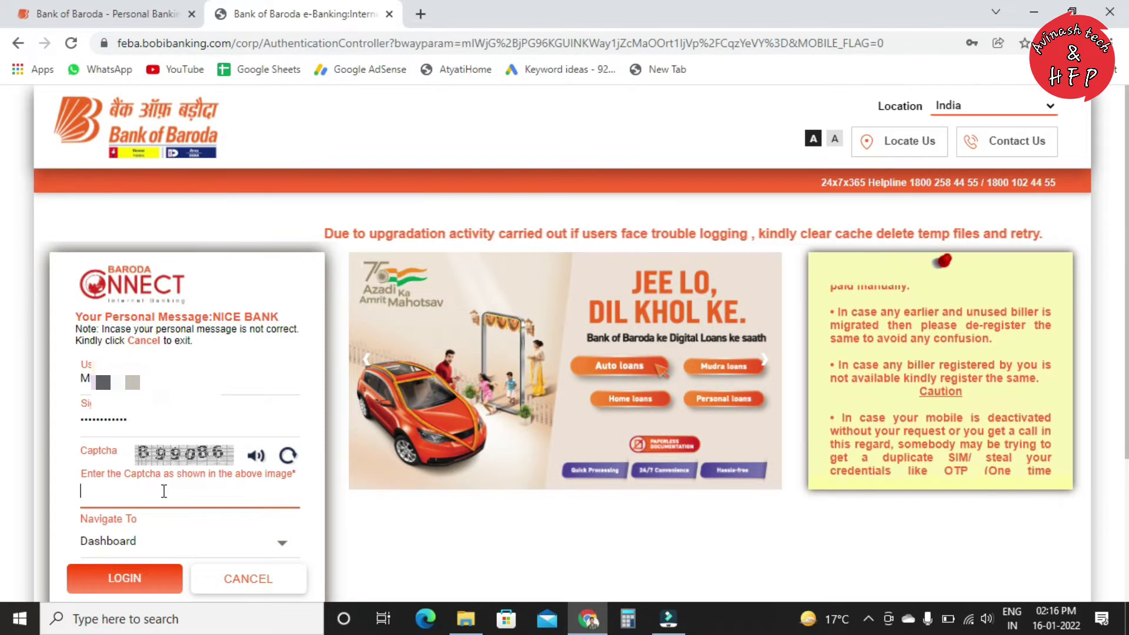
text(b)
key(BackSpace)
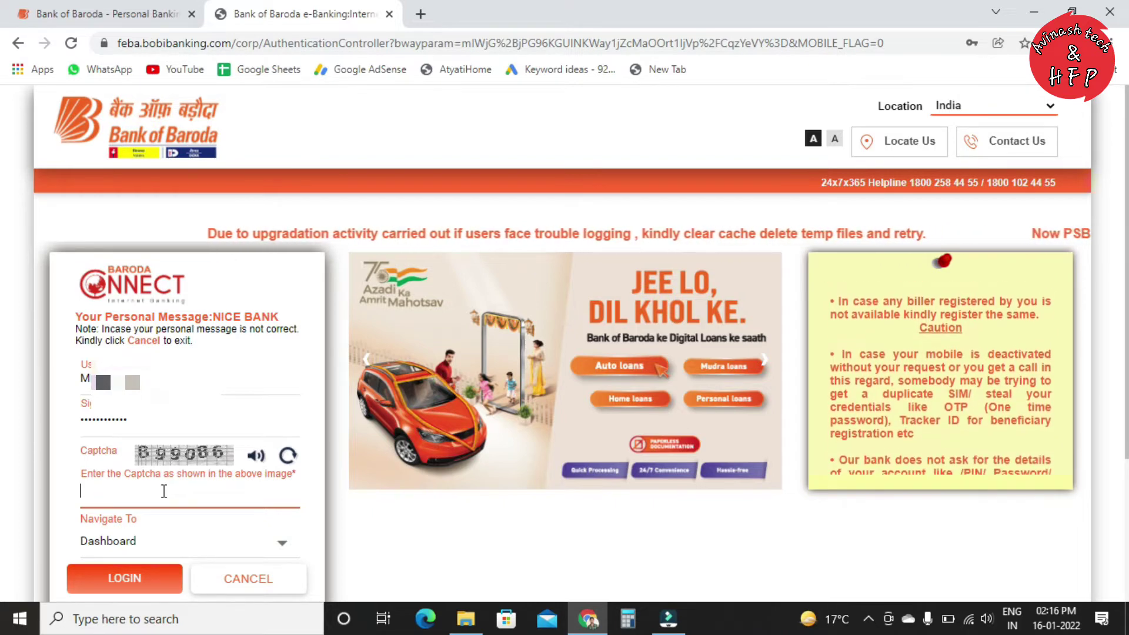
text(B99086)
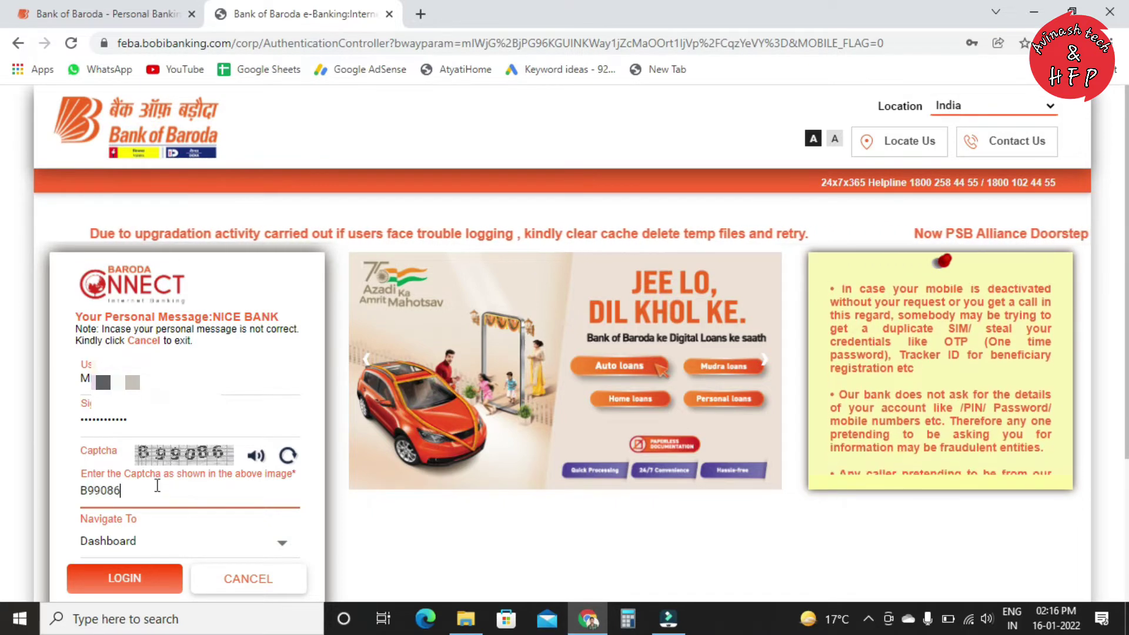
click(156, 586)
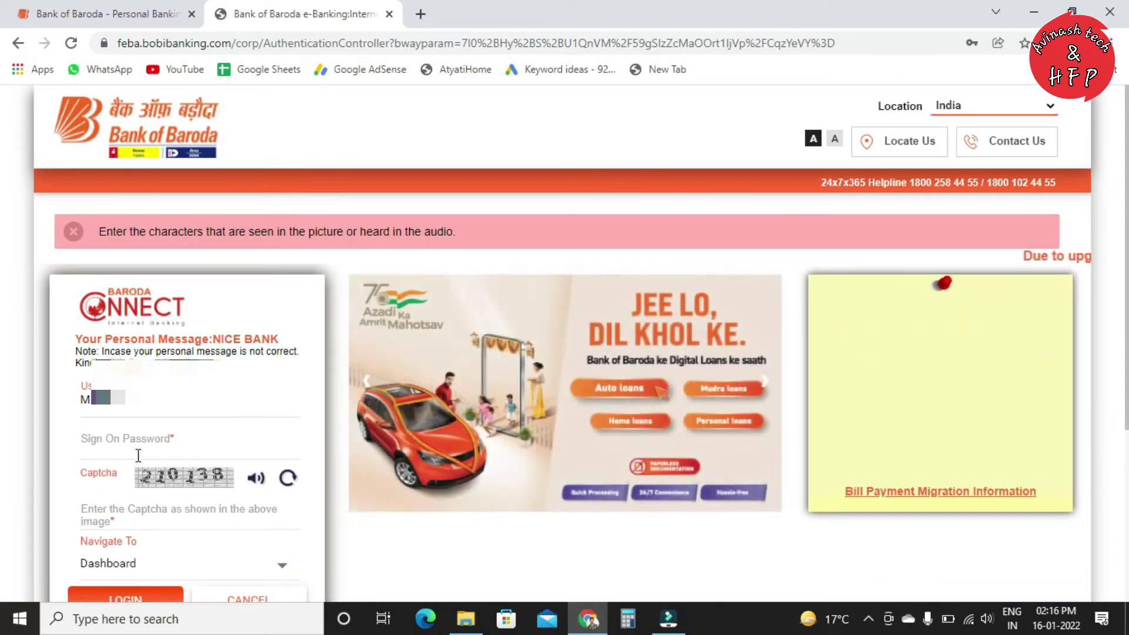
Step: After the captcha error, re-enter the password and the new captcha, then log in again
click(138, 448)
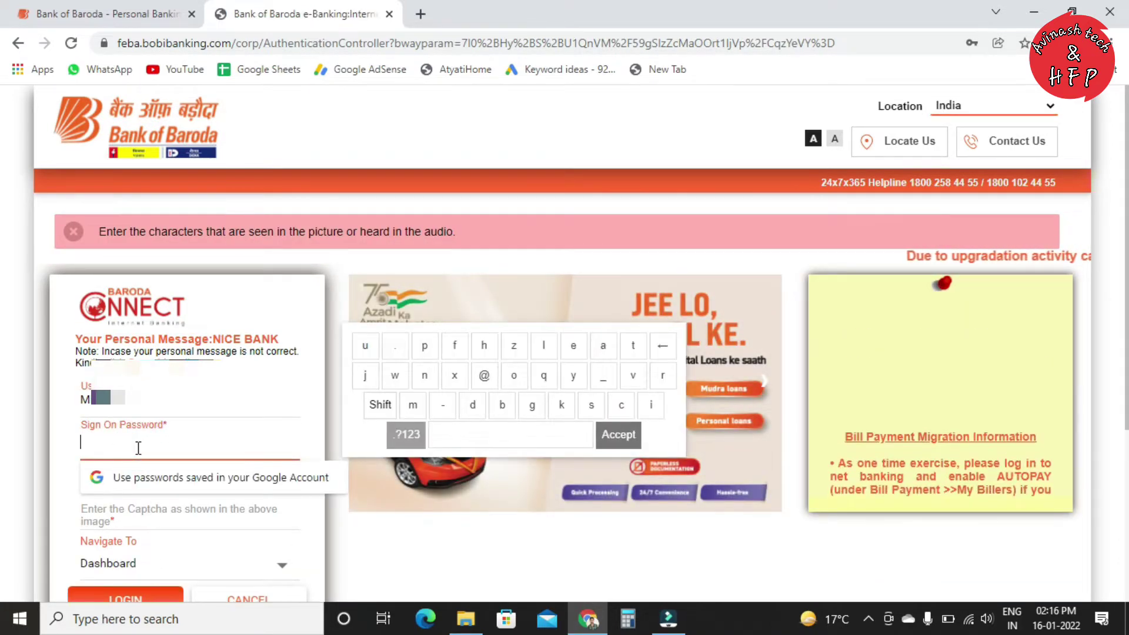
text(A)
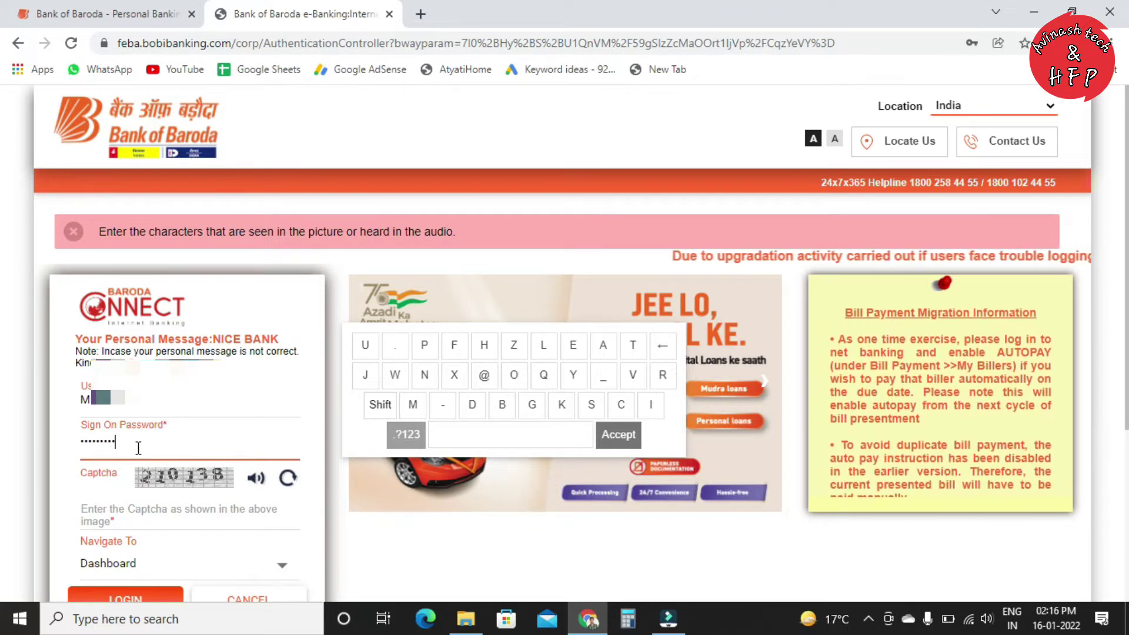
click(140, 518)
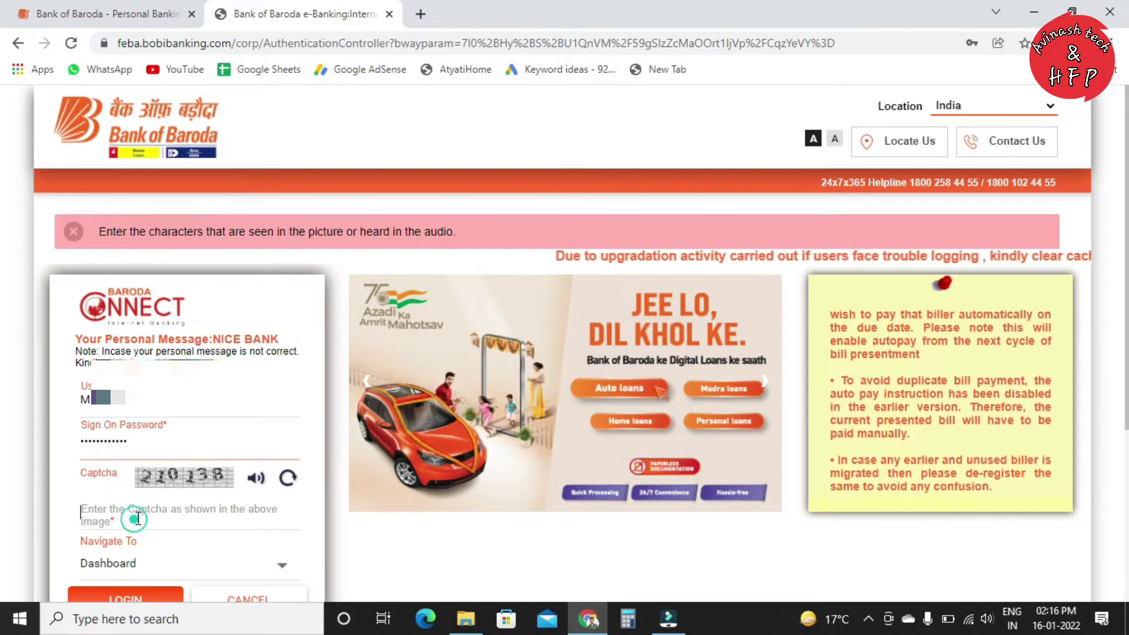
text(210138)
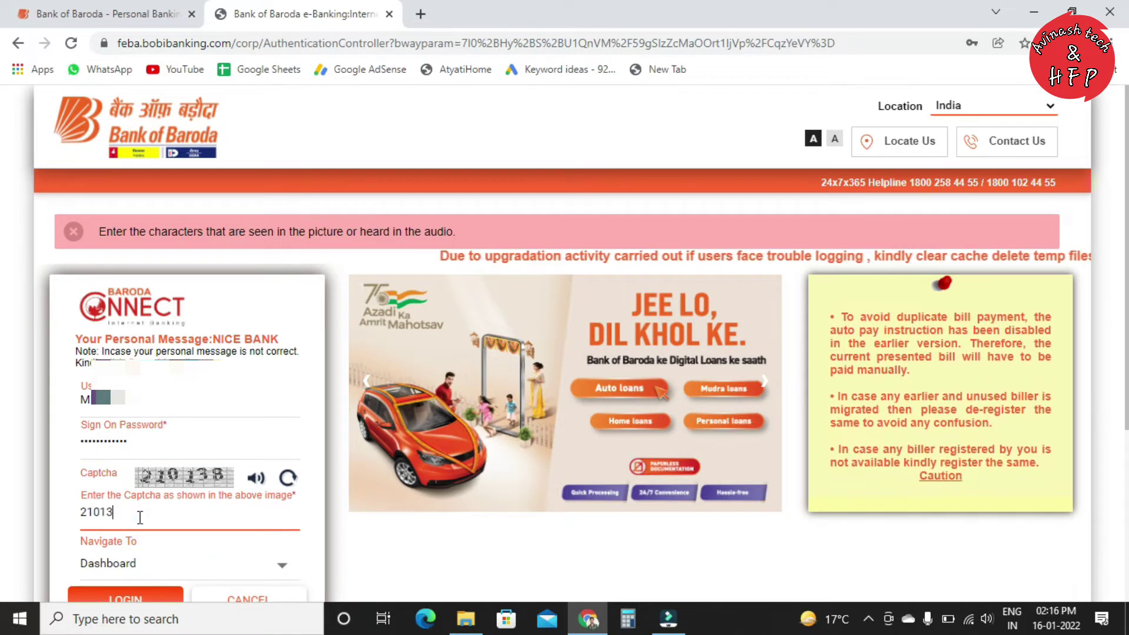
click(155, 596)
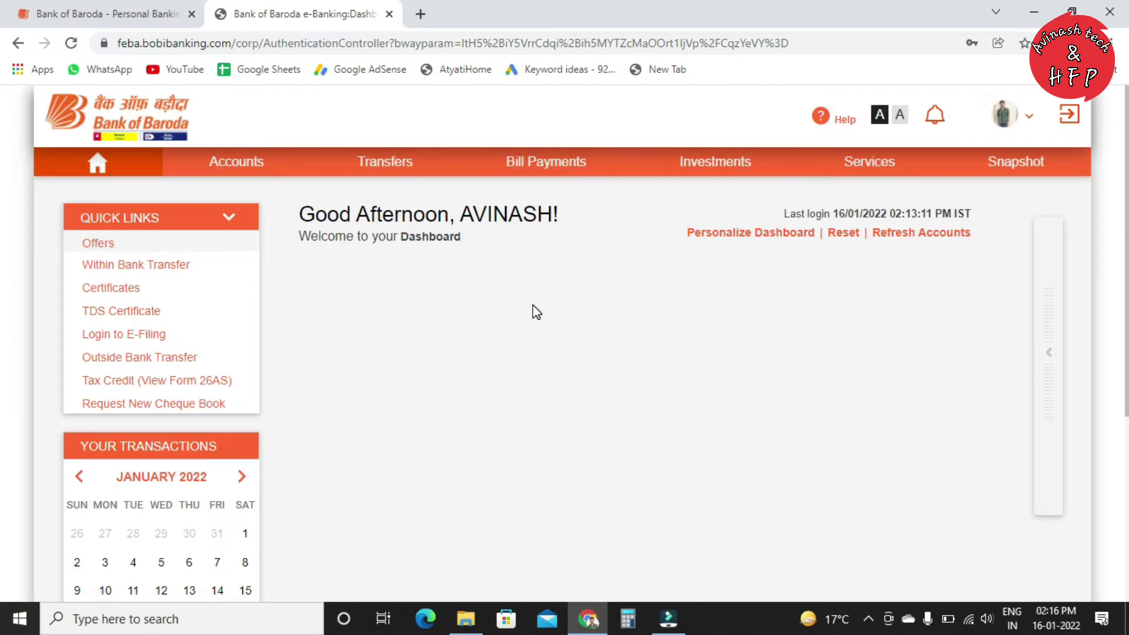
Step: Open Update Nominee Details from Accounts > More Details, keep Savings Account and its account number, and continue
click(239, 165)
mouse_move(217, 366)
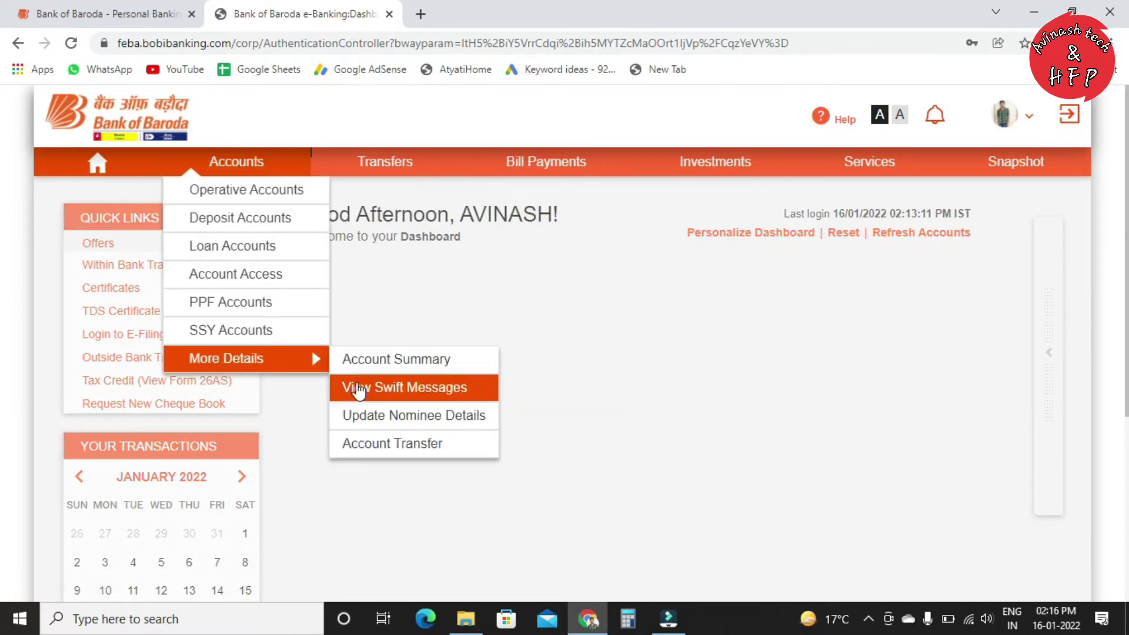
click(464, 421)
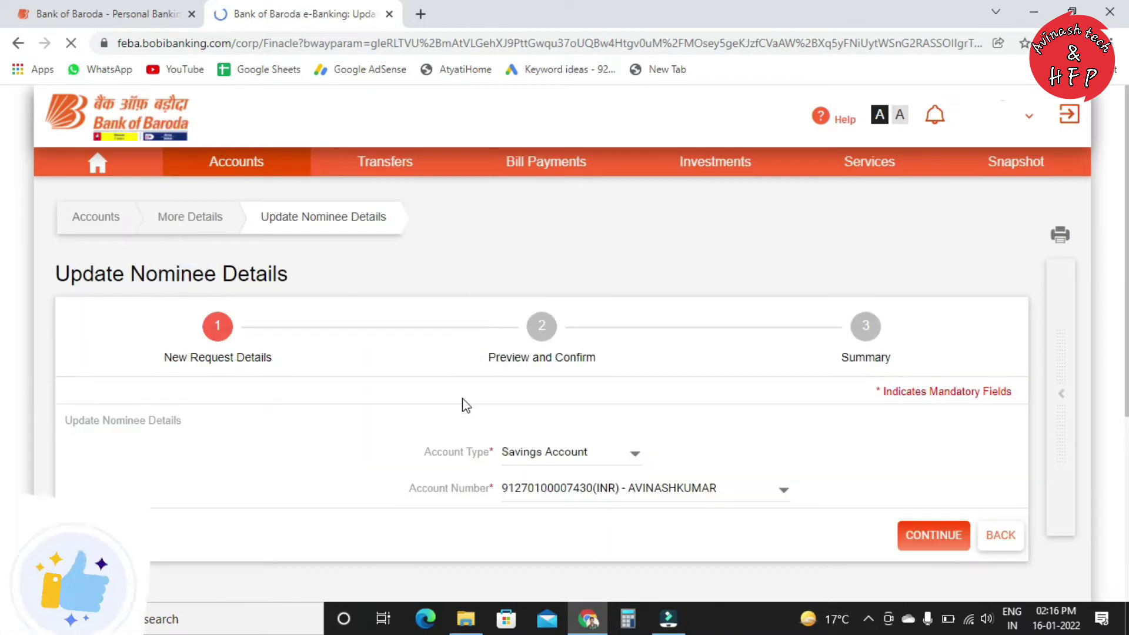
click(636, 456)
click(634, 457)
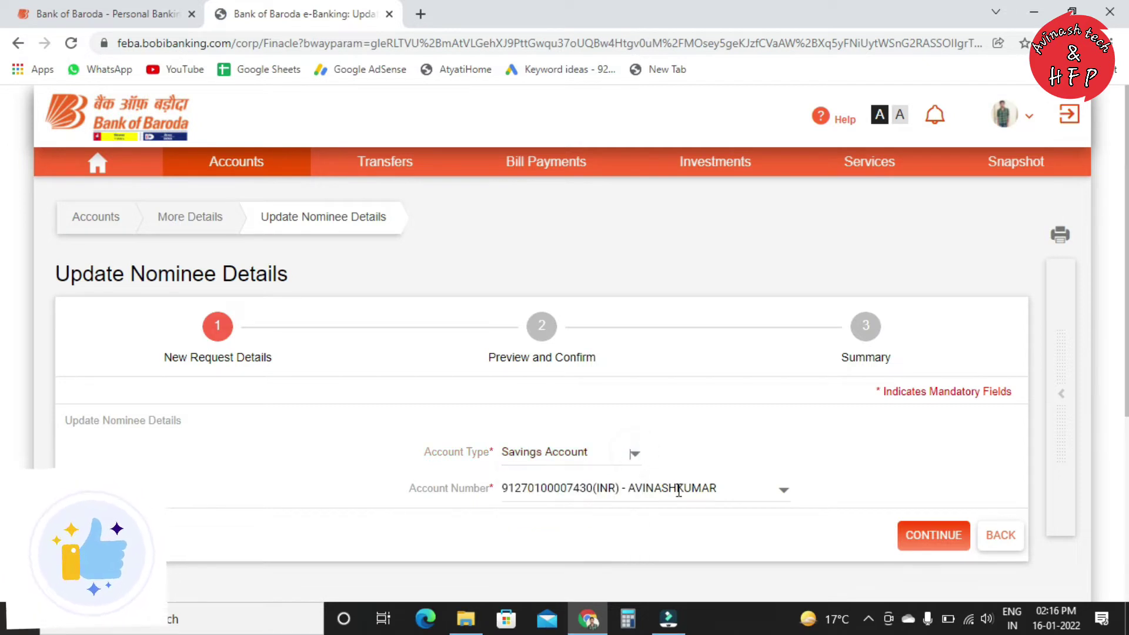
click(784, 491)
click(784, 490)
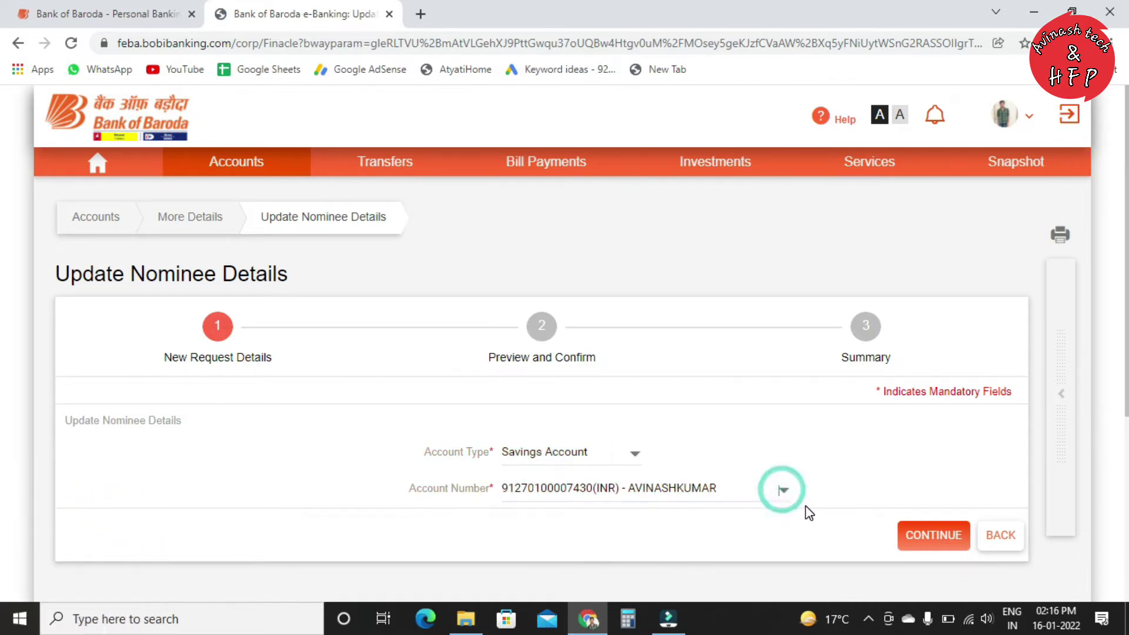
click(905, 537)
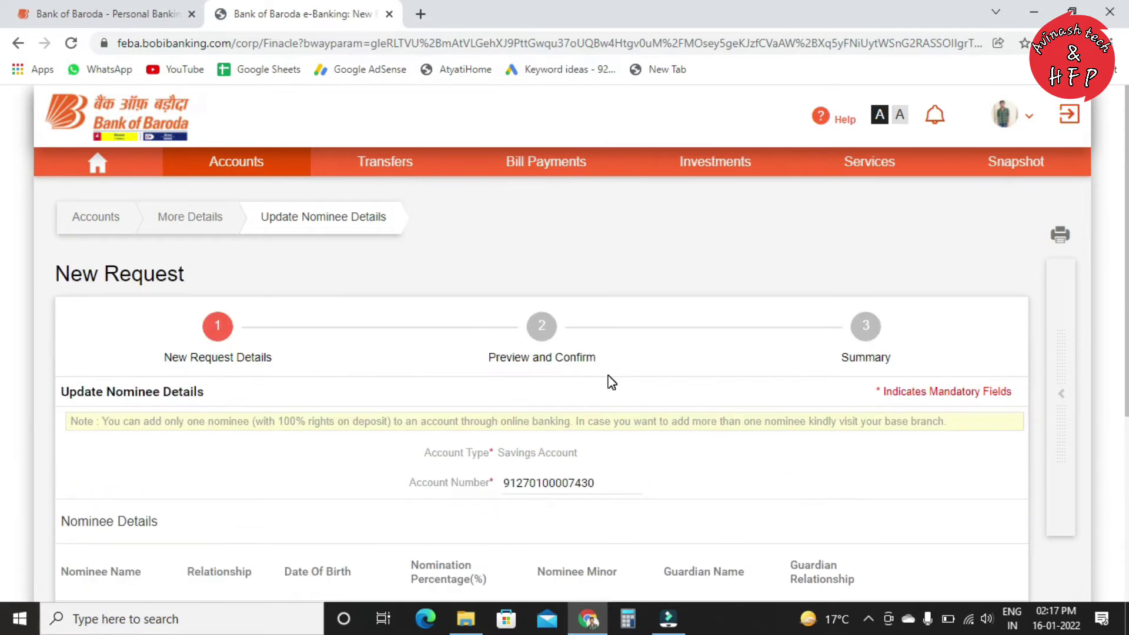
Step: Scroll to the existing nominee row and choose Edit from its actions menu
scroll(605, 387, down, 5)
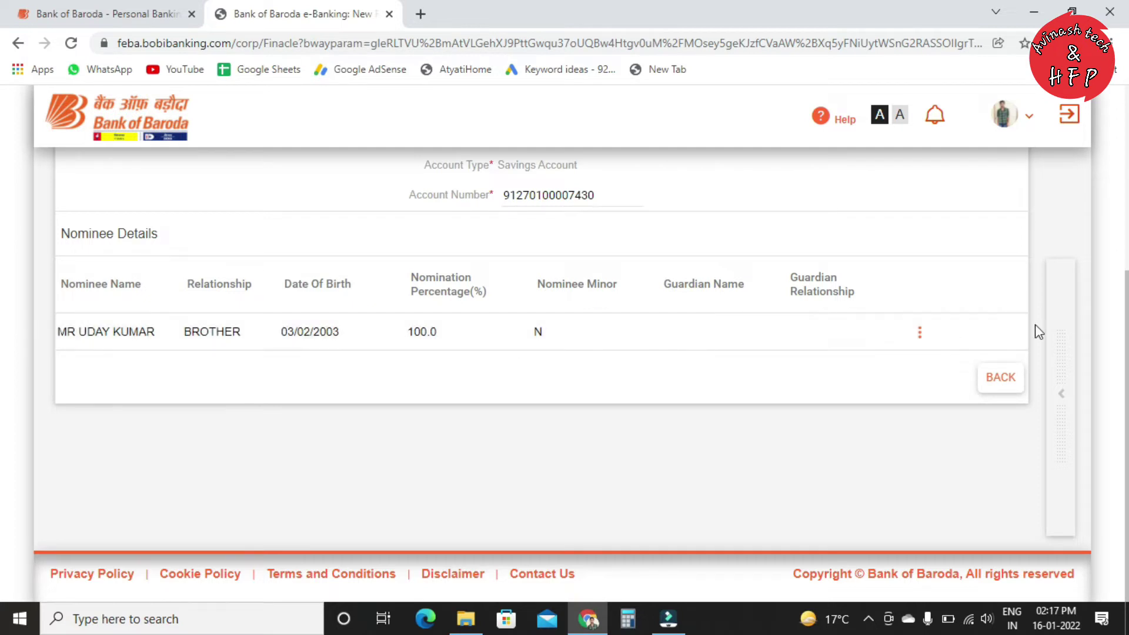
click(920, 339)
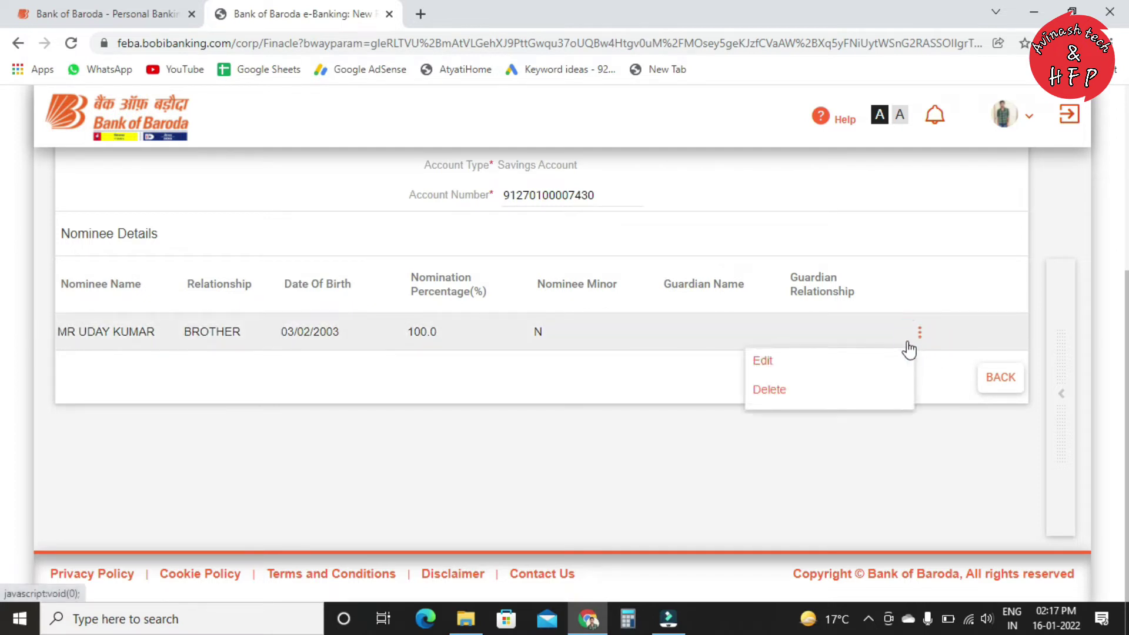
click(783, 359)
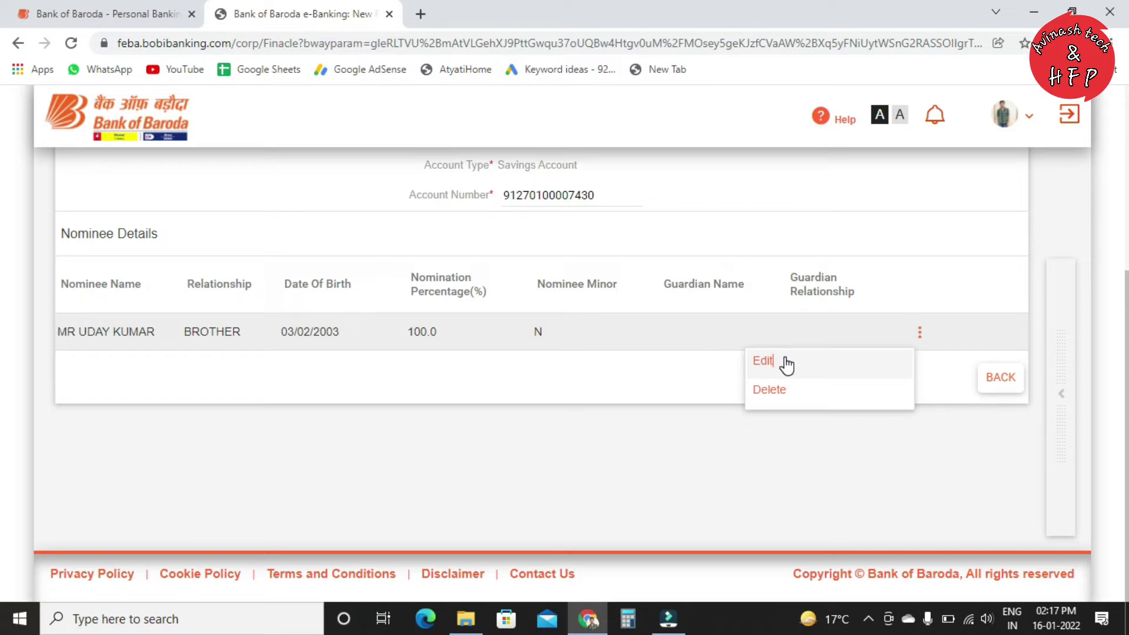
click(768, 361)
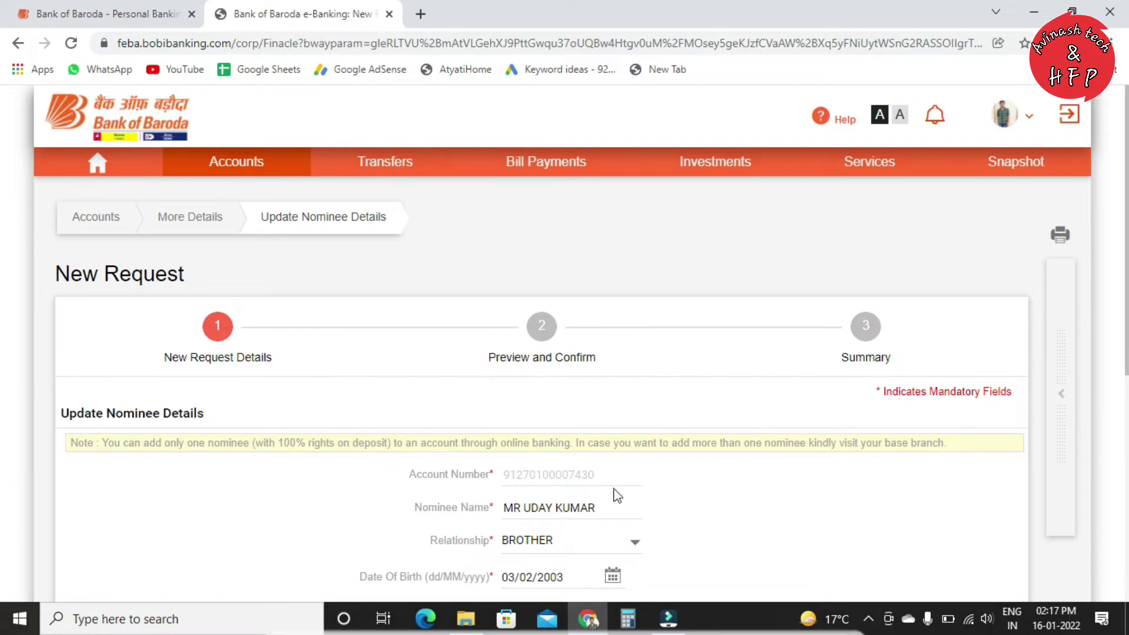
Step: Trim the end of the nominee's name field
click(616, 498)
scroll(616, 497, down, 3)
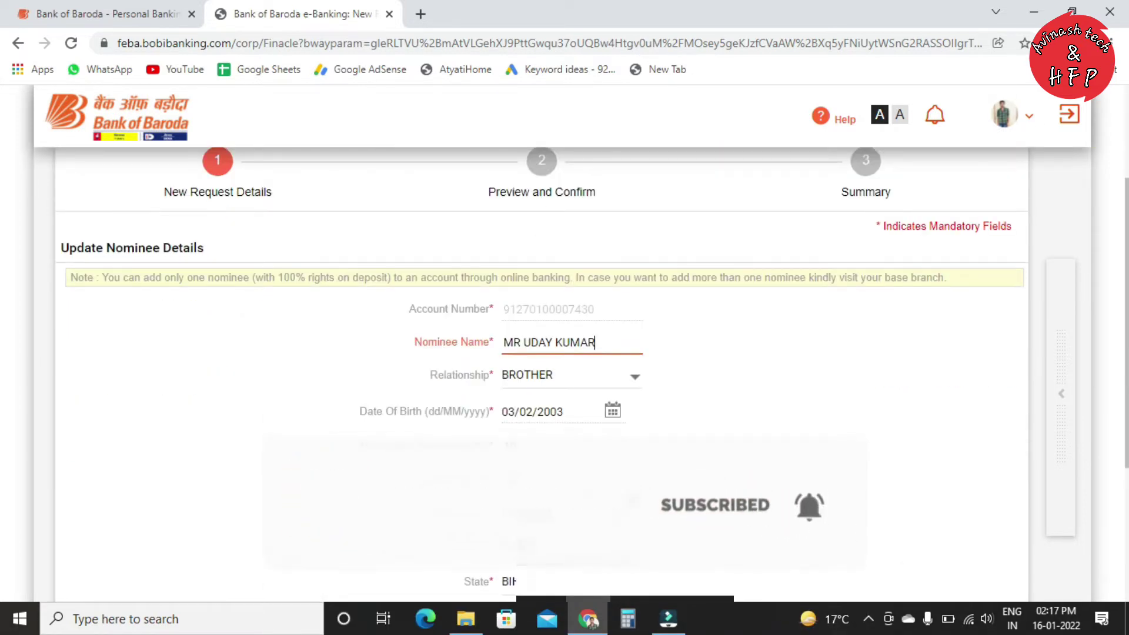
key(BackSpace)
key(BackSpace)
key(BackSpace)
key(BackSpace)
key(BackSpace)
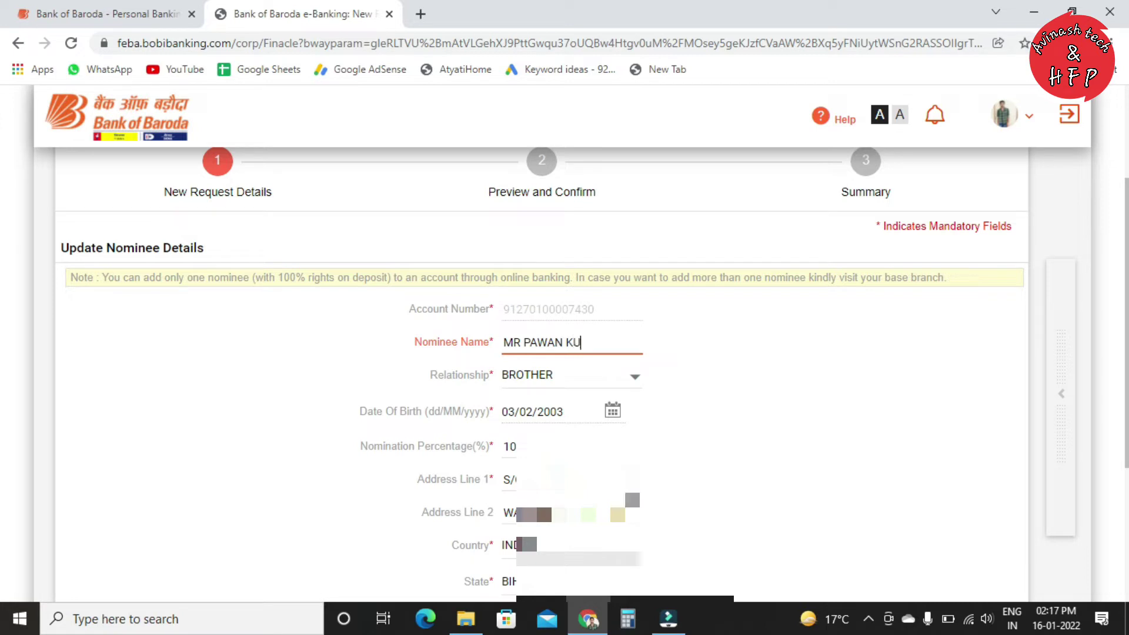
Step: Set the nominee's relationship to BROTHER in the Relationship dropdown
click(633, 374)
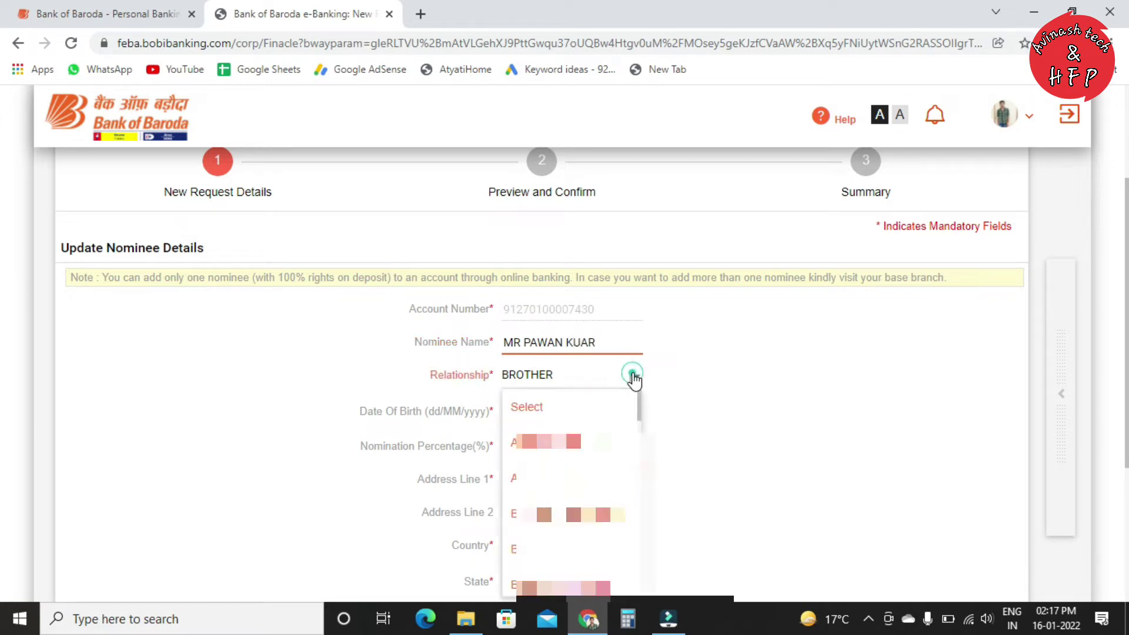
click(582, 431)
click(634, 370)
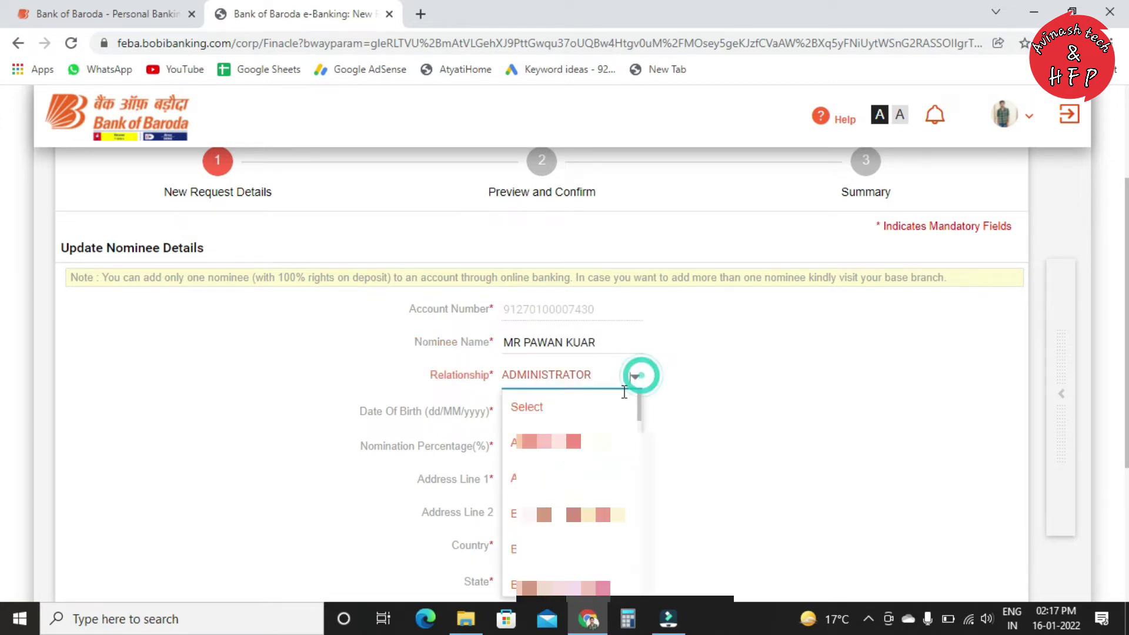
key(Down)
key(Down)
key(Down)
key(Down)
key(Down)
key(Down)
key(Down)
key(Down)
key(Down)
key(Down)
key(Down)
key(Down)
key(Down)
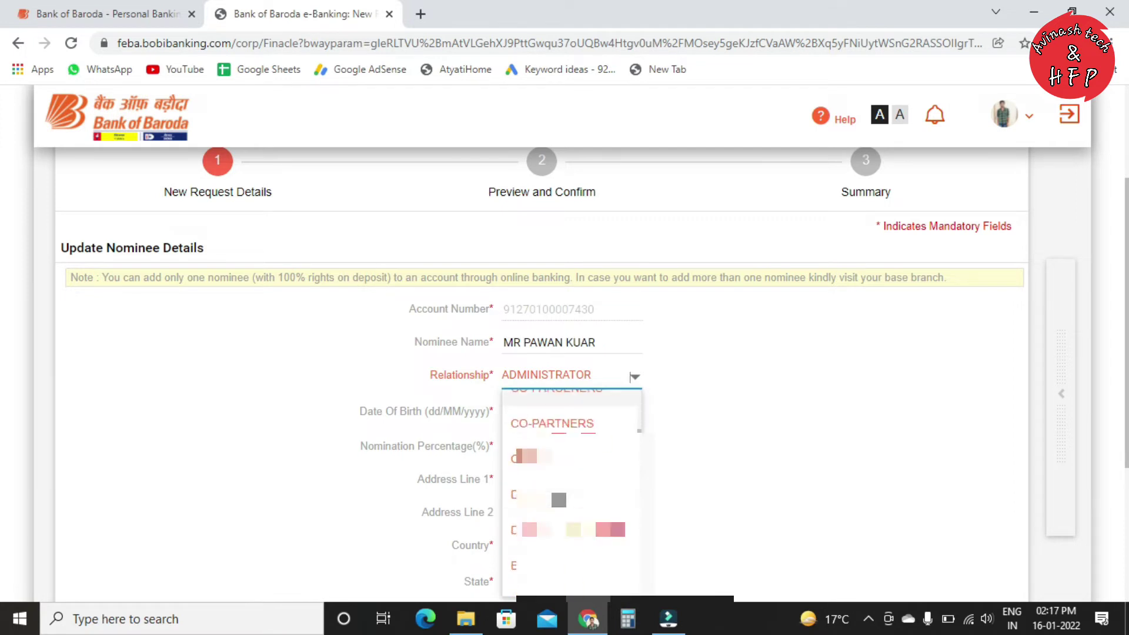
key(Down)
key(Down)
key(Down)
key(Down)
key(Down)
key(Down)
key(Down)
key(Down)
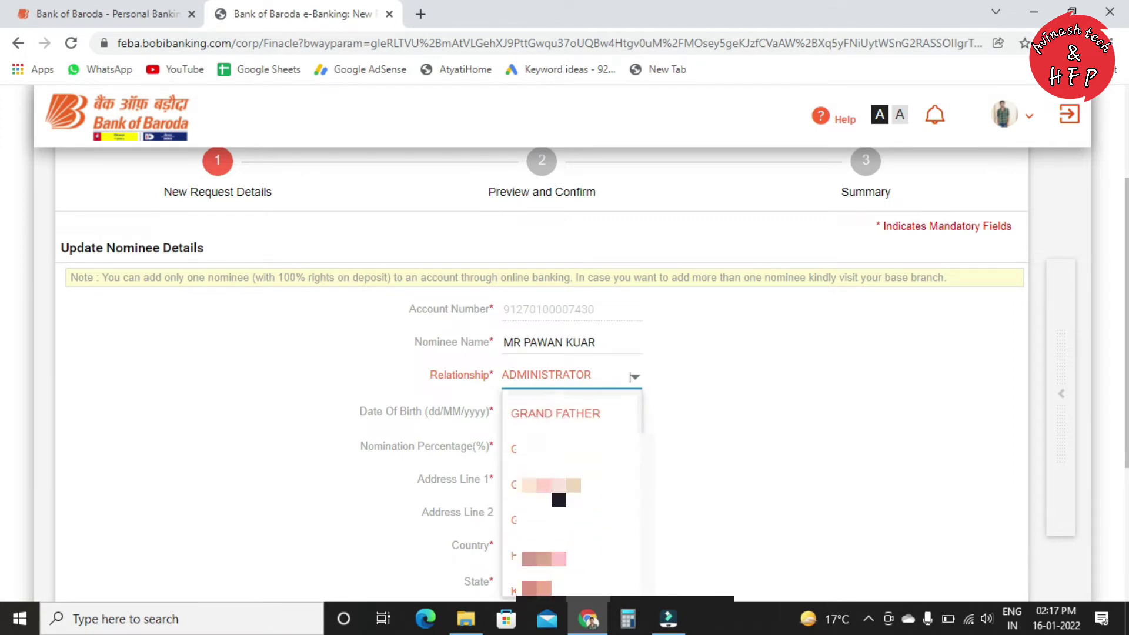
key(Down)
key(Down)
key(Down)
key(Down)
key(Down)
key(Down)
key(Down)
key(Down)
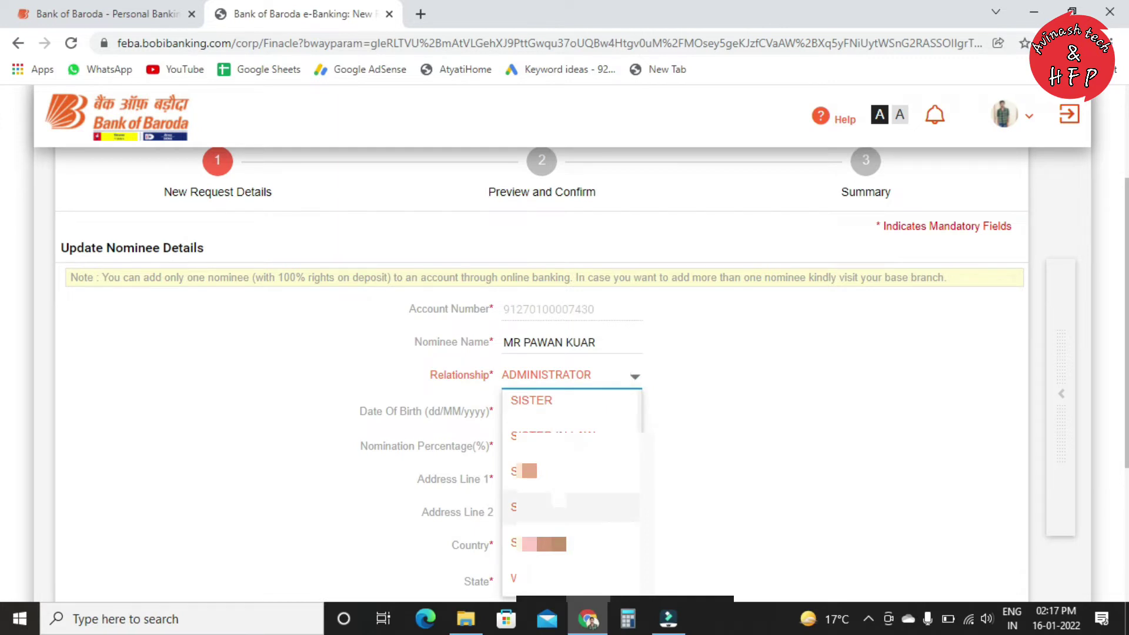
scroll(559, 500, down, 3)
scroll(557, 412, up, 1)
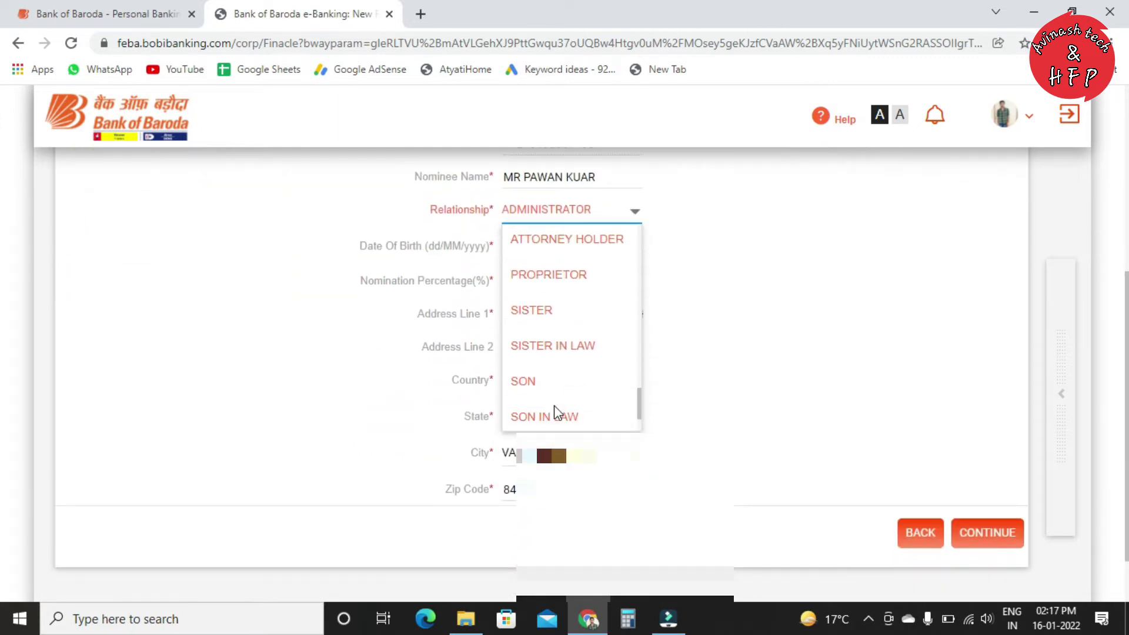
scroll(556, 400, up, 4)
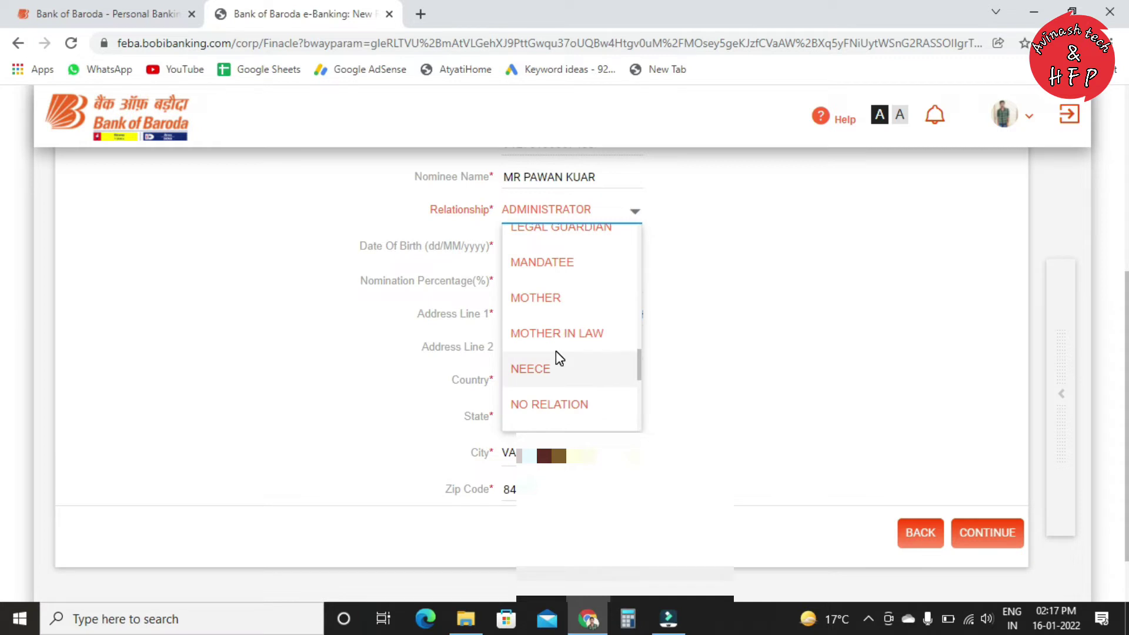
scroll(555, 357, up, 3)
scroll(554, 330, up, 2)
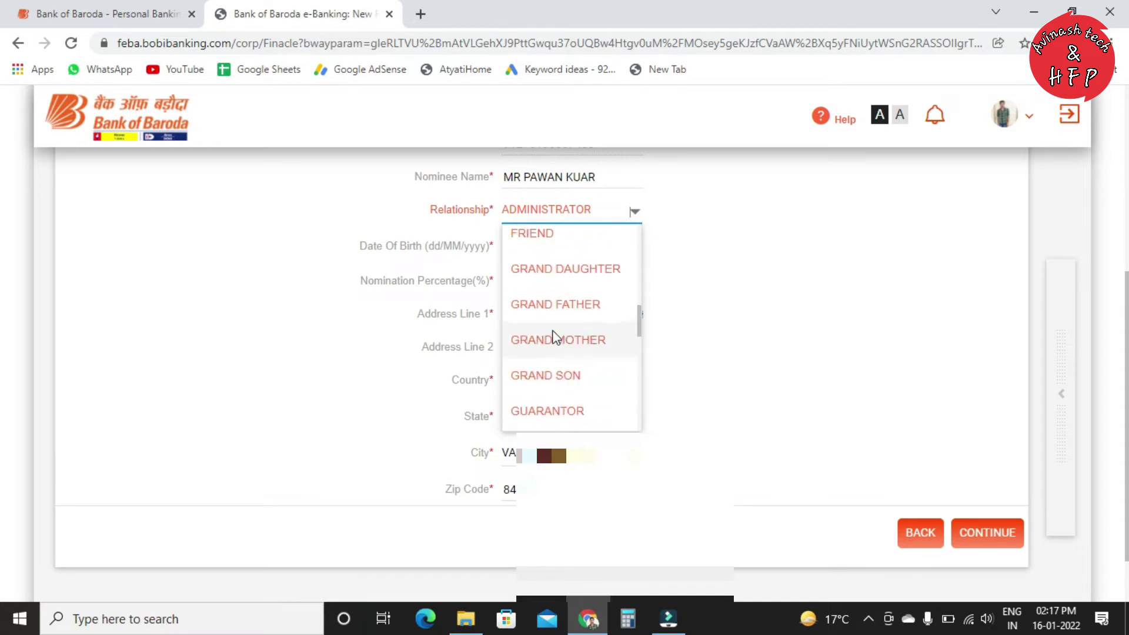
scroll(554, 339, up, 5)
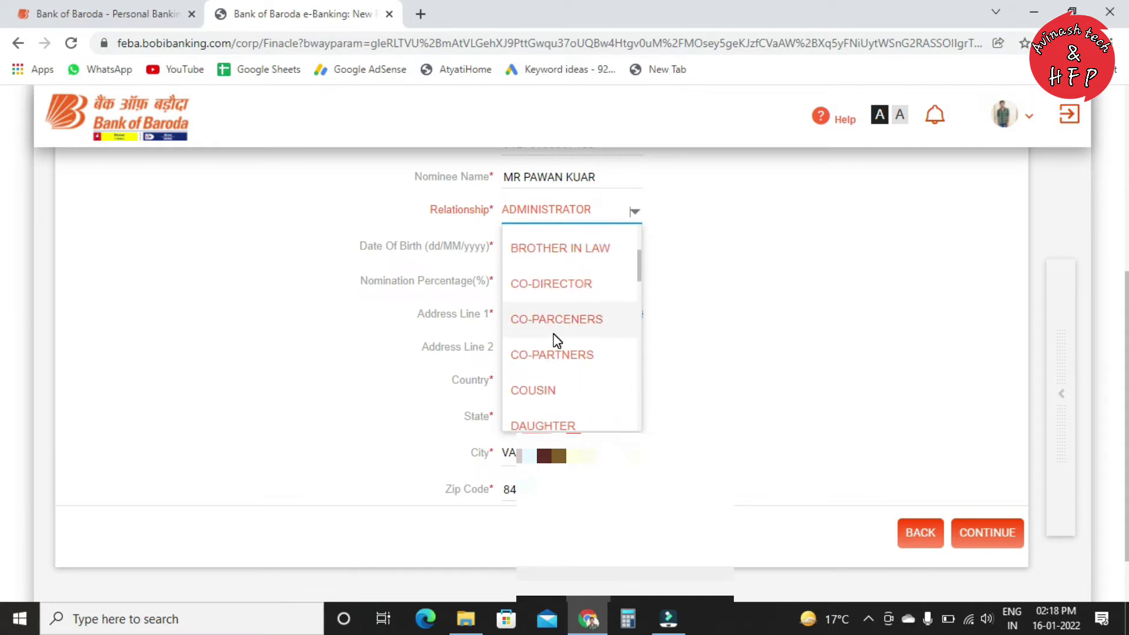
scroll(553, 338, up, 3)
click(555, 372)
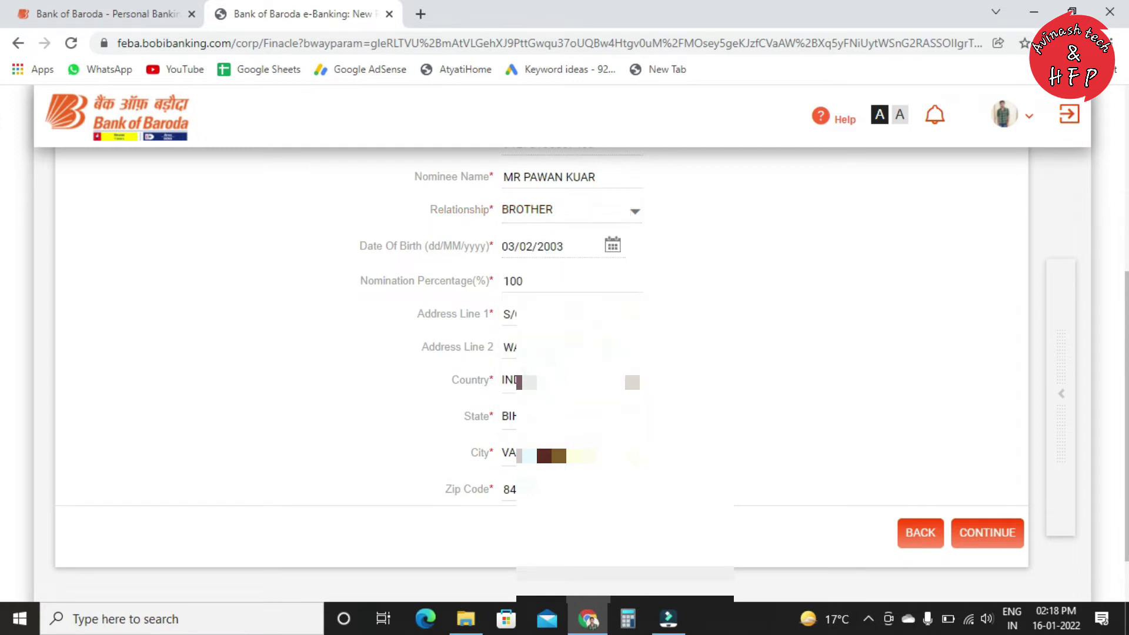
click(613, 246)
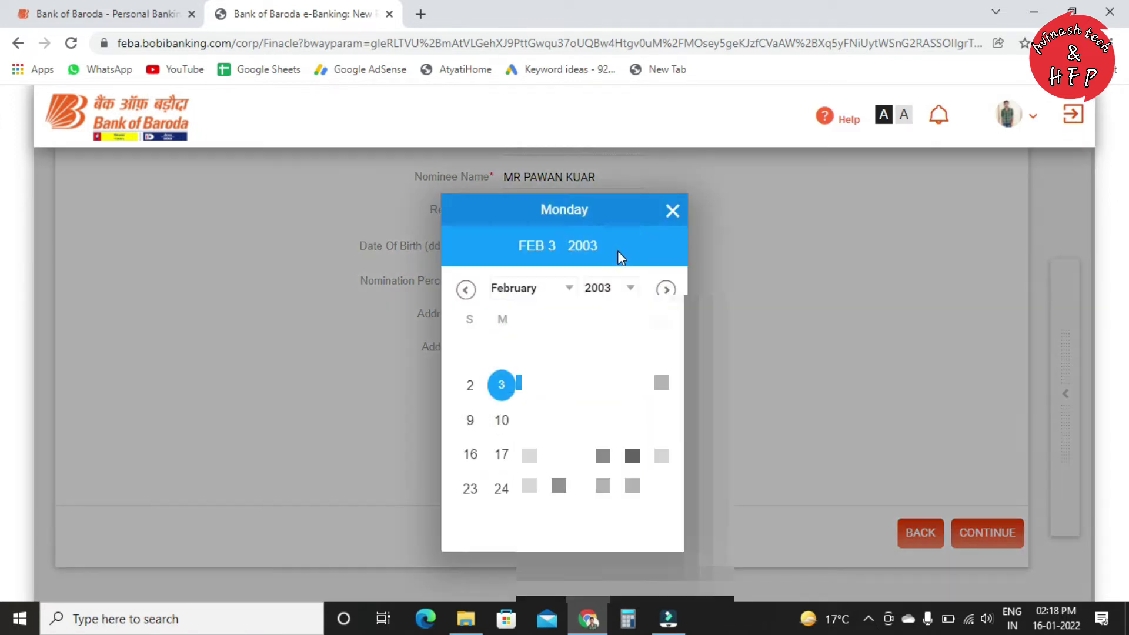
click(606, 288)
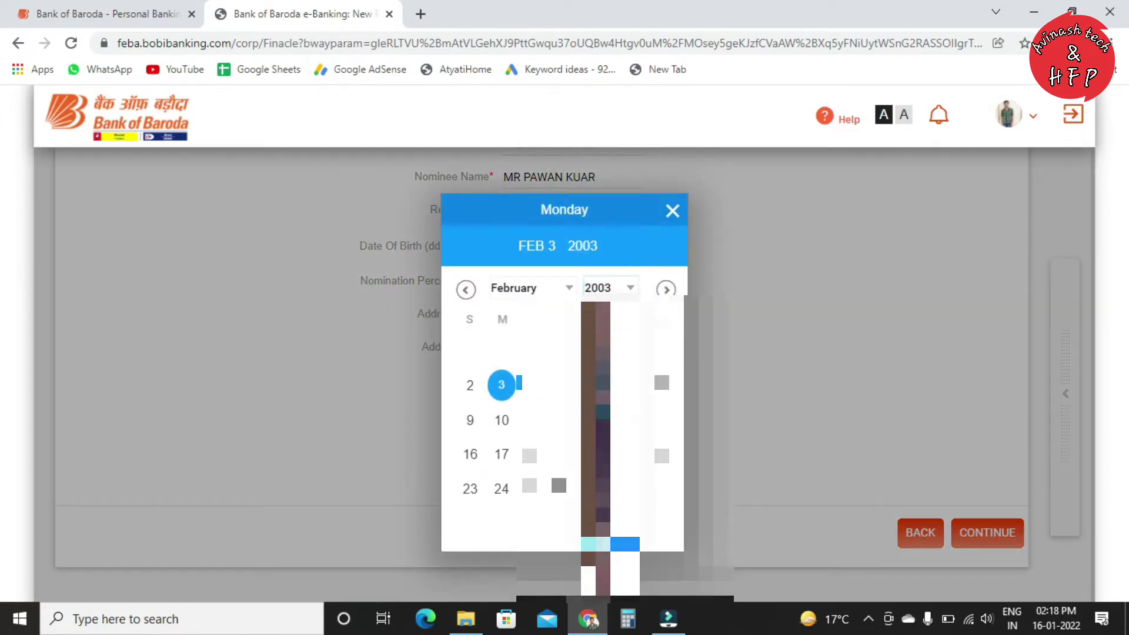
click(611, 530)
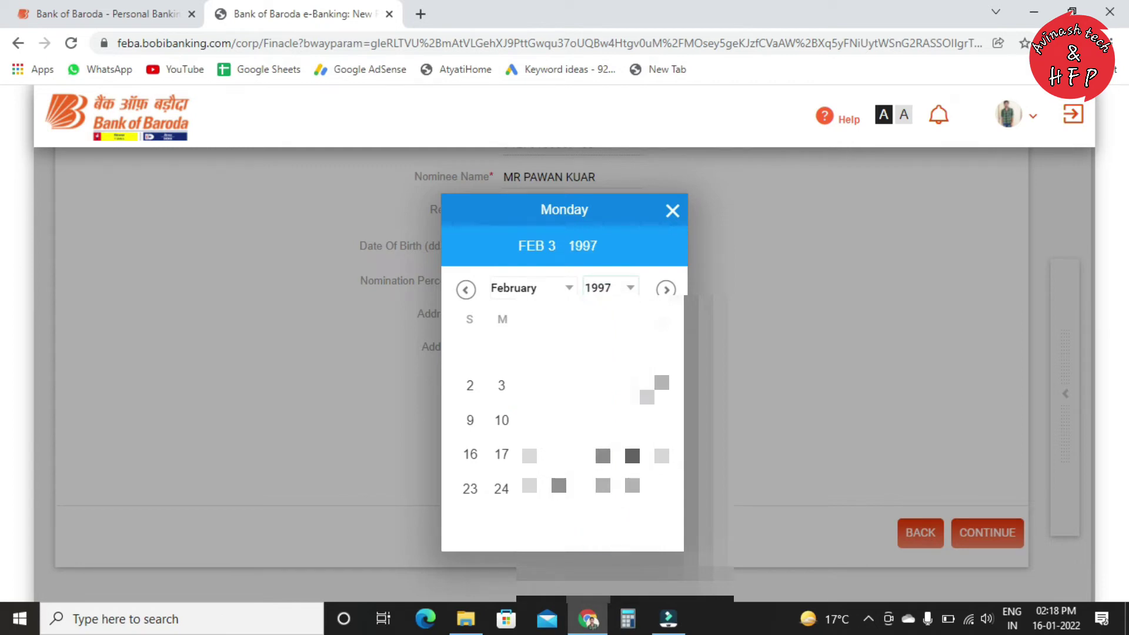
click(550, 288)
click(506, 304)
click(591, 420)
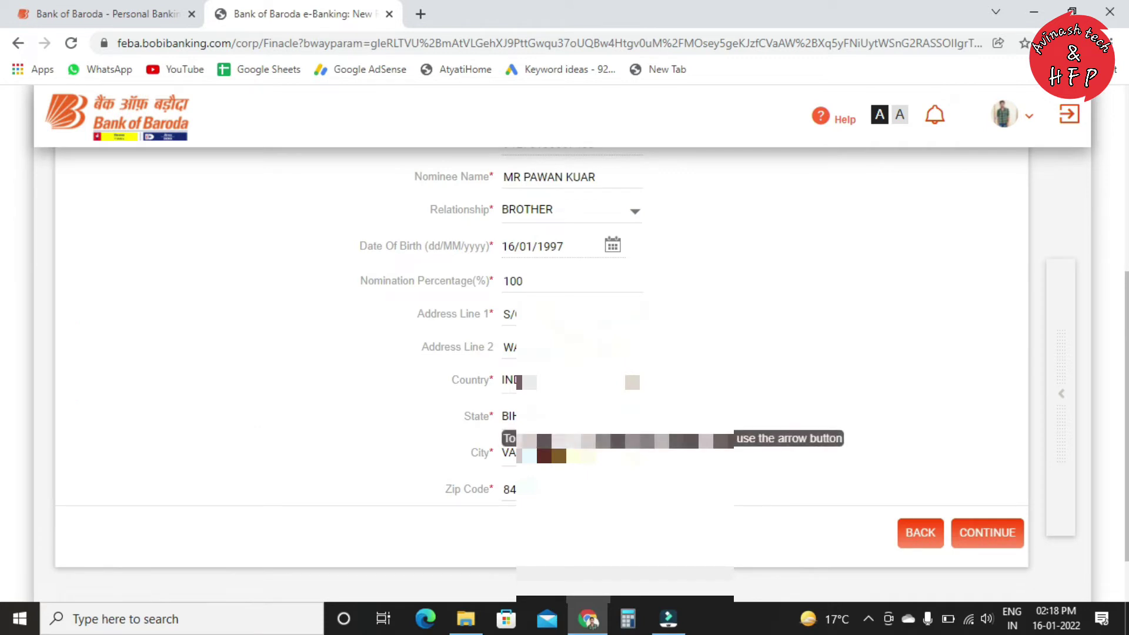
Step: Check the nomination percentage stays 100 and review the two address lines
click(441, 286)
click(538, 286)
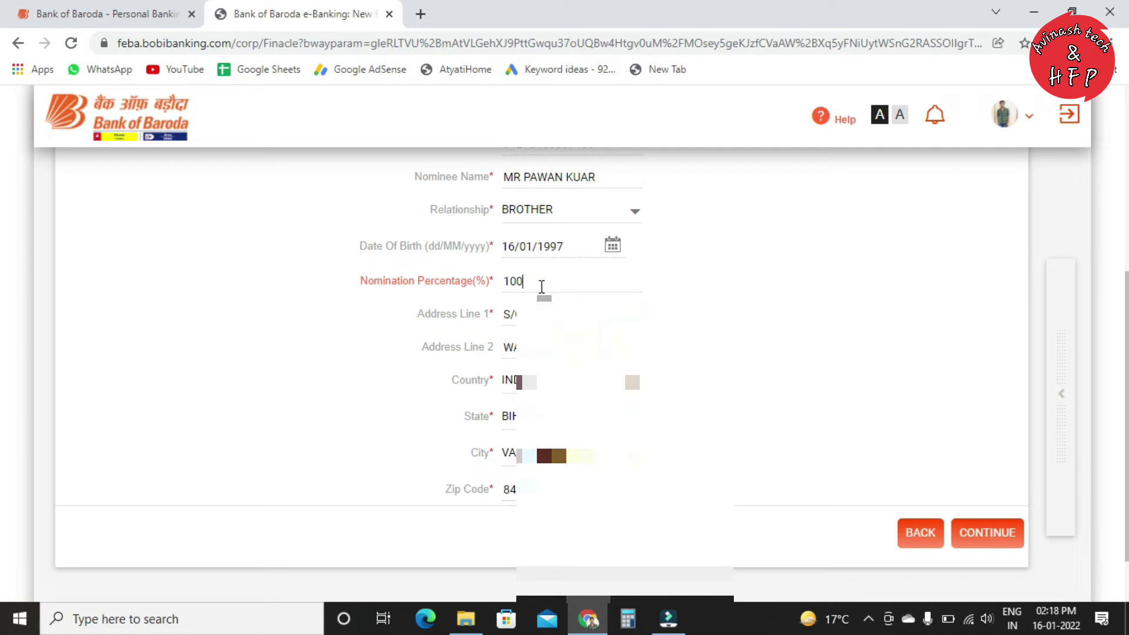
double_click(536, 286)
click(549, 281)
key(Tab)
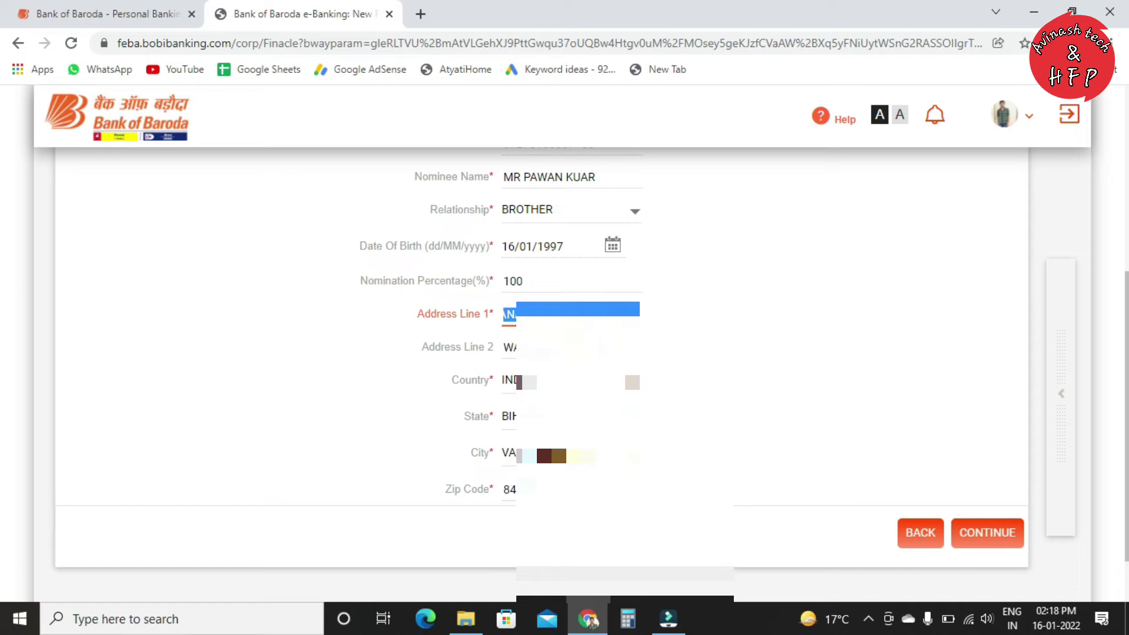
key(Home)
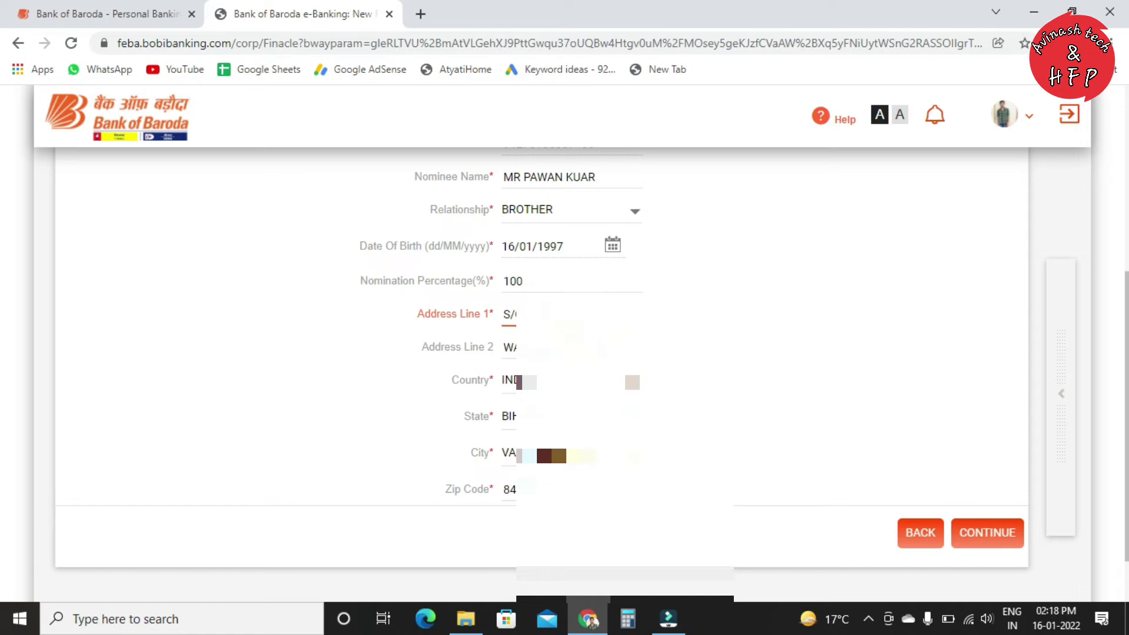
key(Tab)
key(ctrl+a)
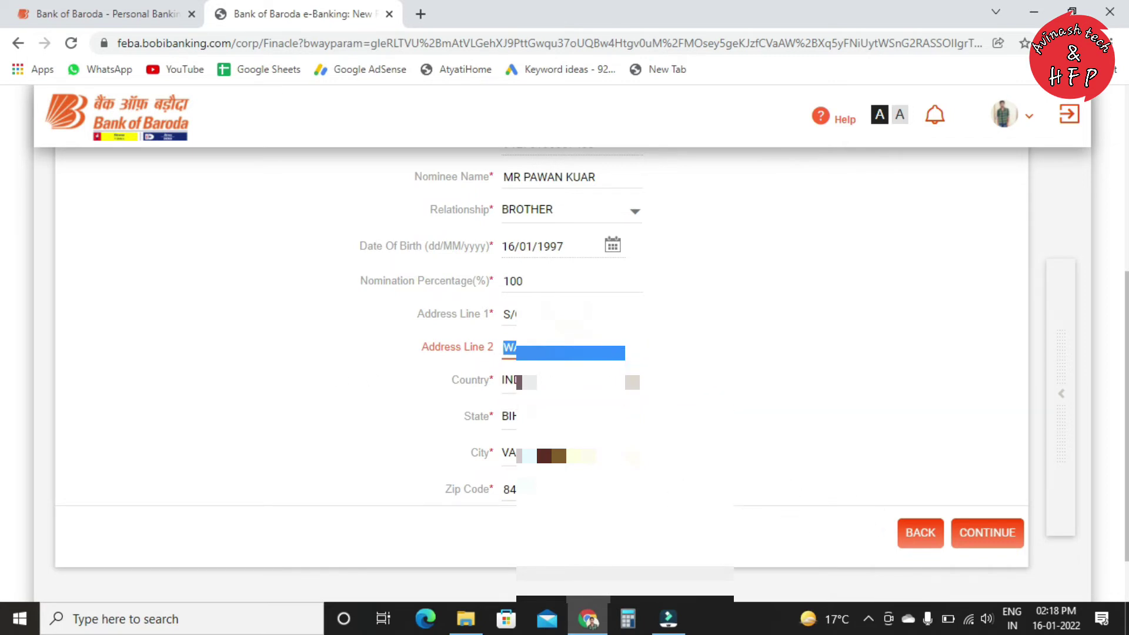
Step: Continue to the Preview and Confirm page and review the nominee summary
click(987, 532)
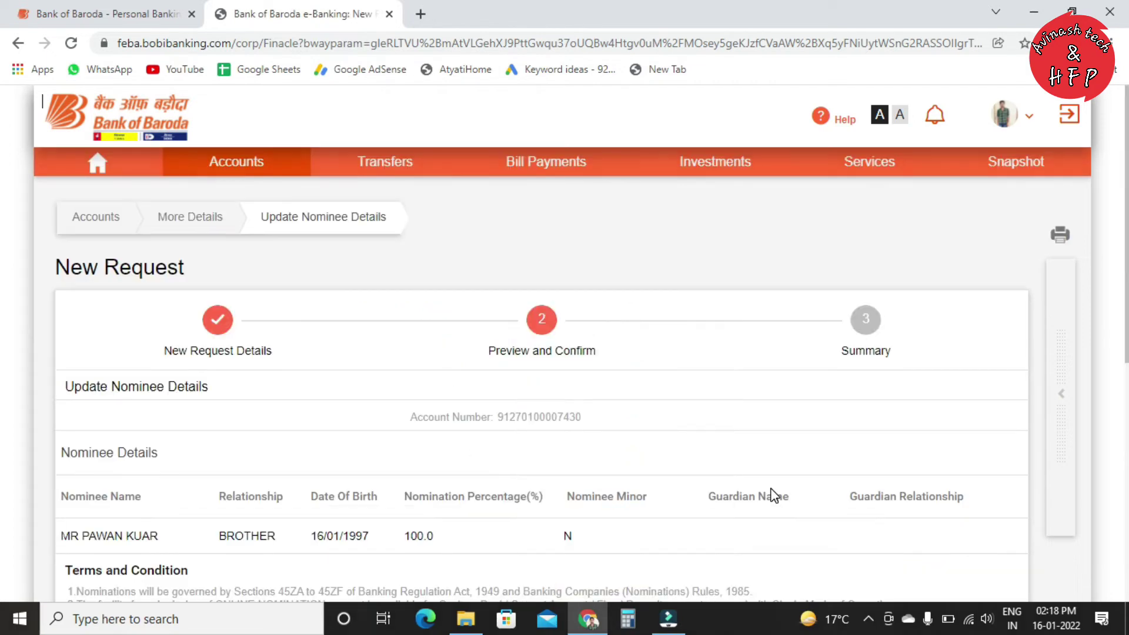
scroll(770, 488, down, 3)
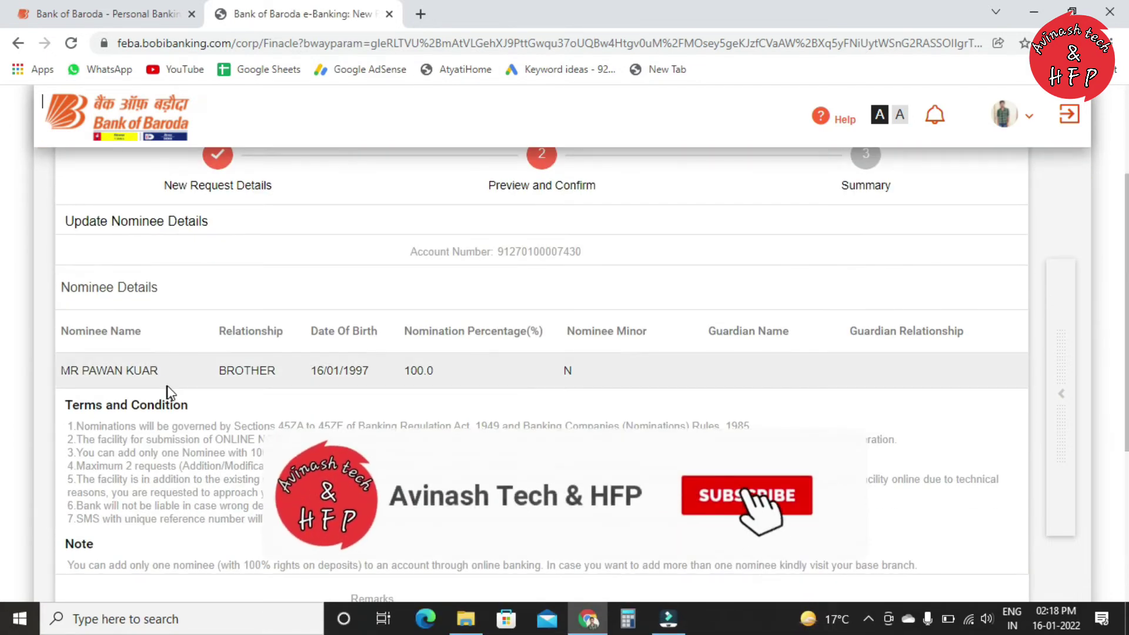
scroll(361, 411, up, 3)
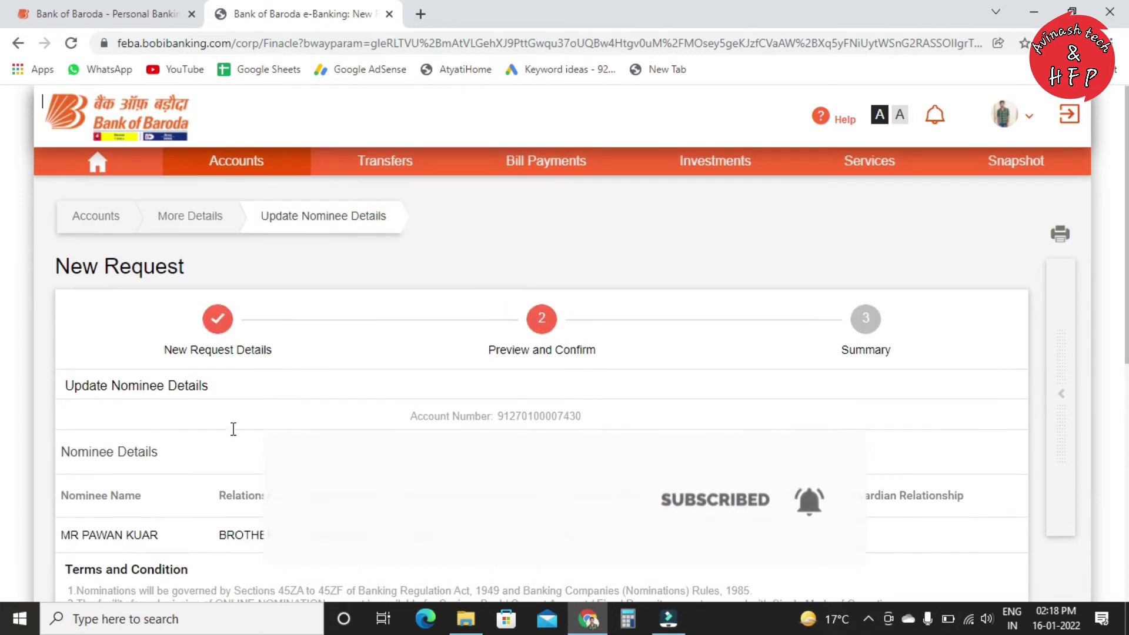
click(203, 322)
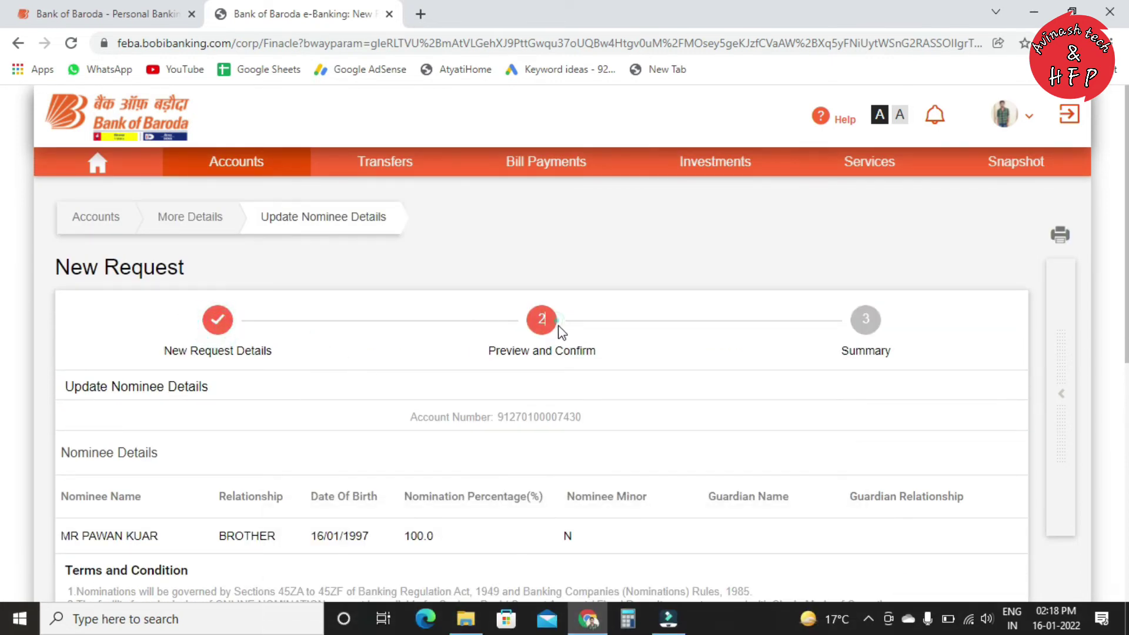
scroll(556, 353, down, 5)
scroll(534, 394, down, 2)
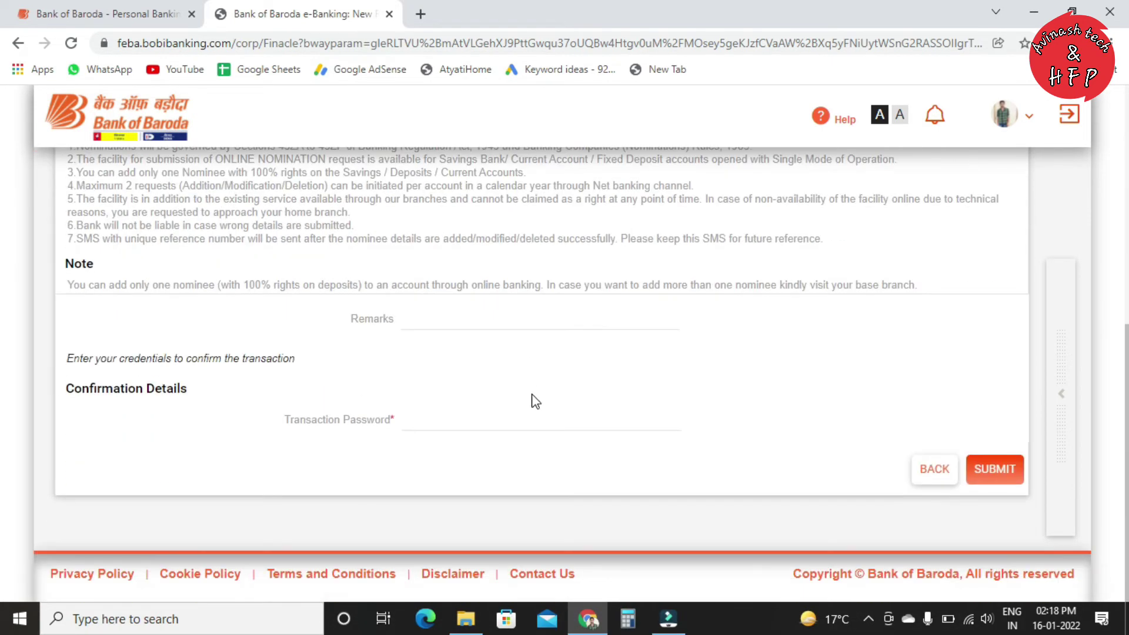
scroll(479, 408, up, 3)
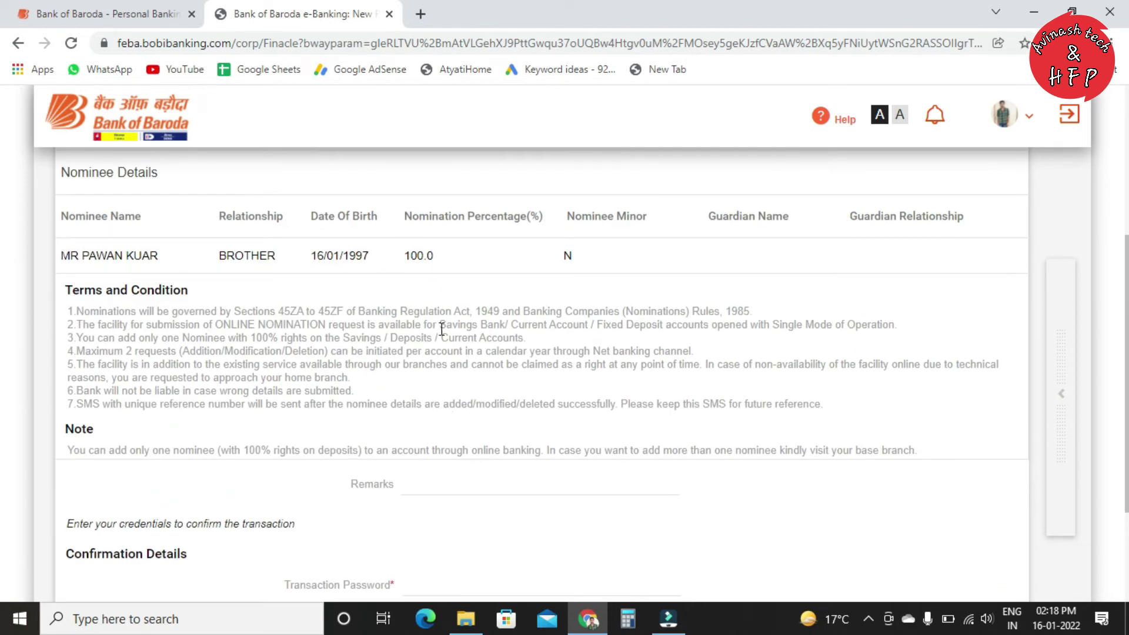
Step: Enter UPDATE in the Remarks field
click(440, 485)
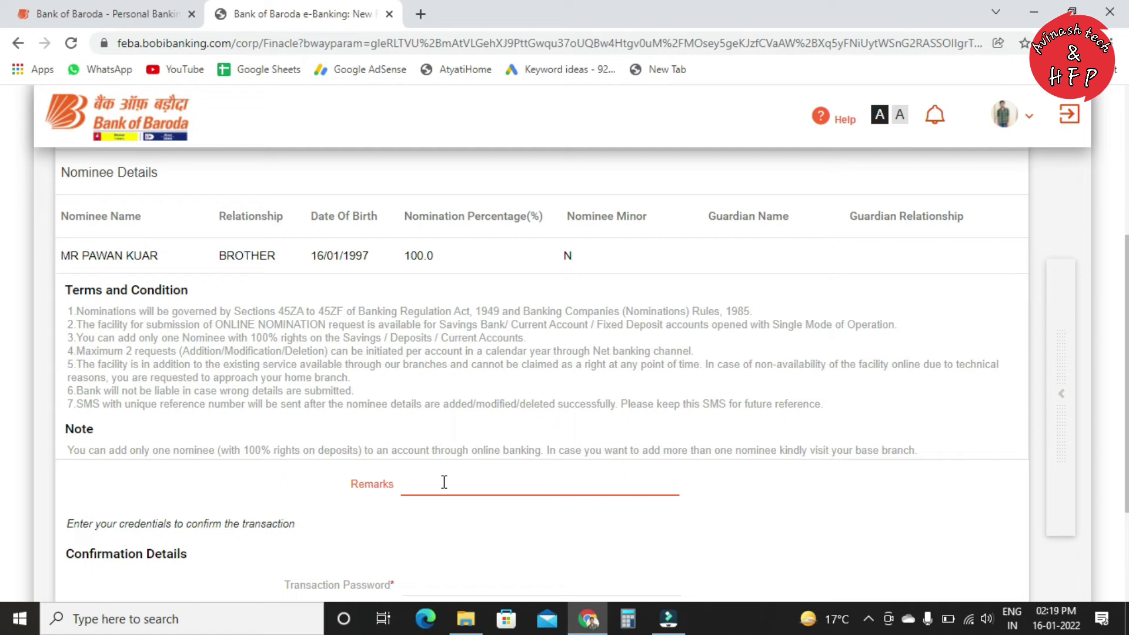
text(ua)
key(BackSpace)
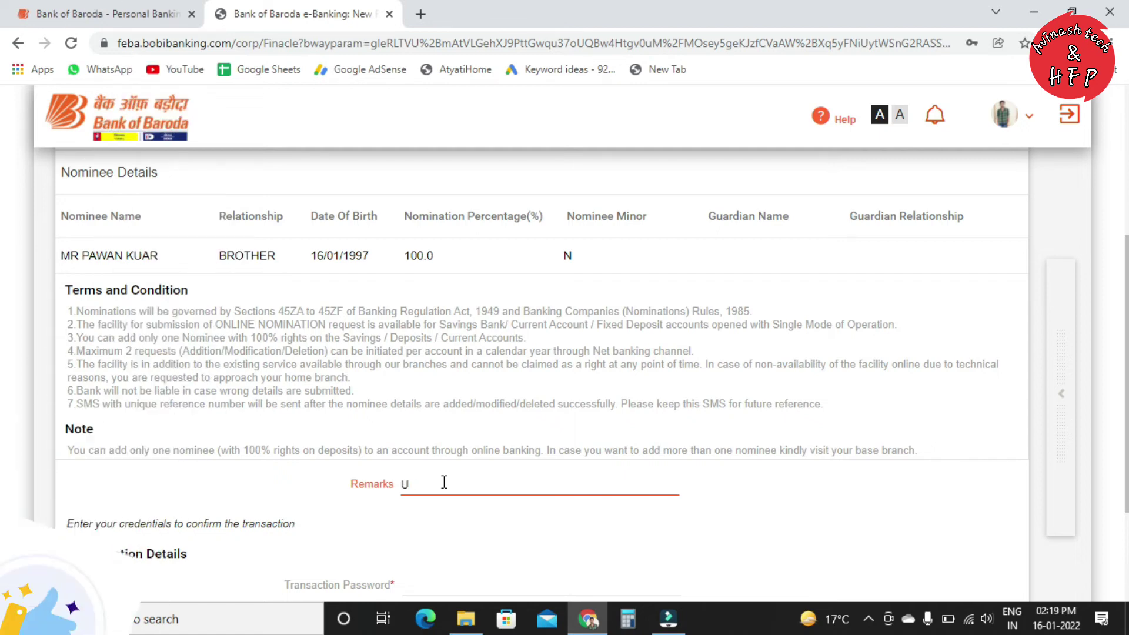
text(PDAT)
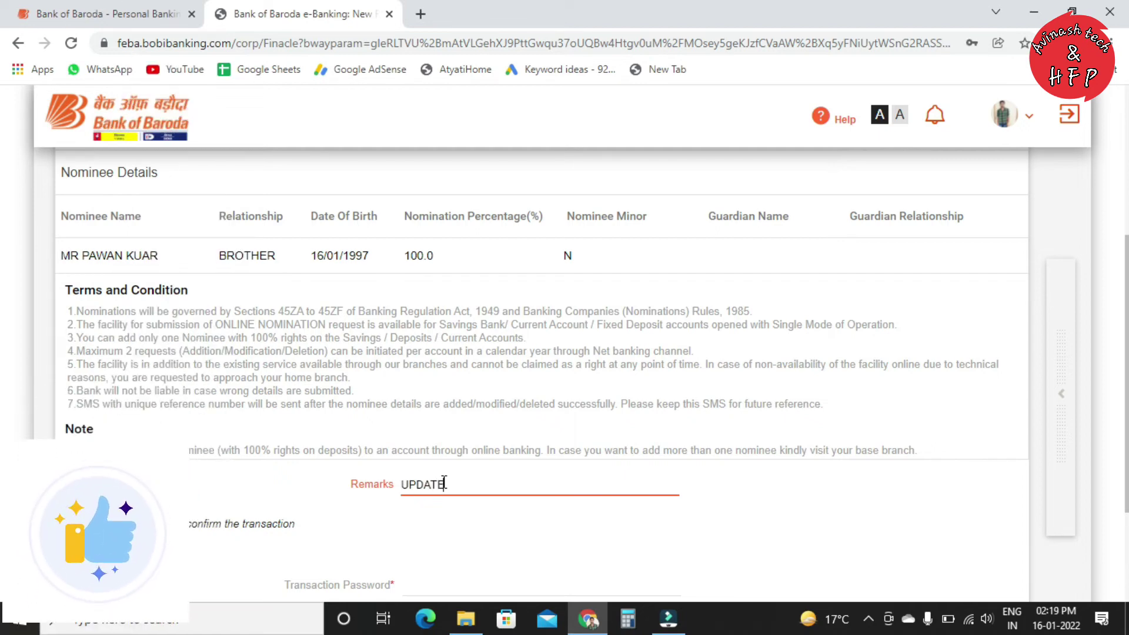
text(E)
Step: Enter the transaction password
scroll(467, 493, down, 3)
click(423, 421)
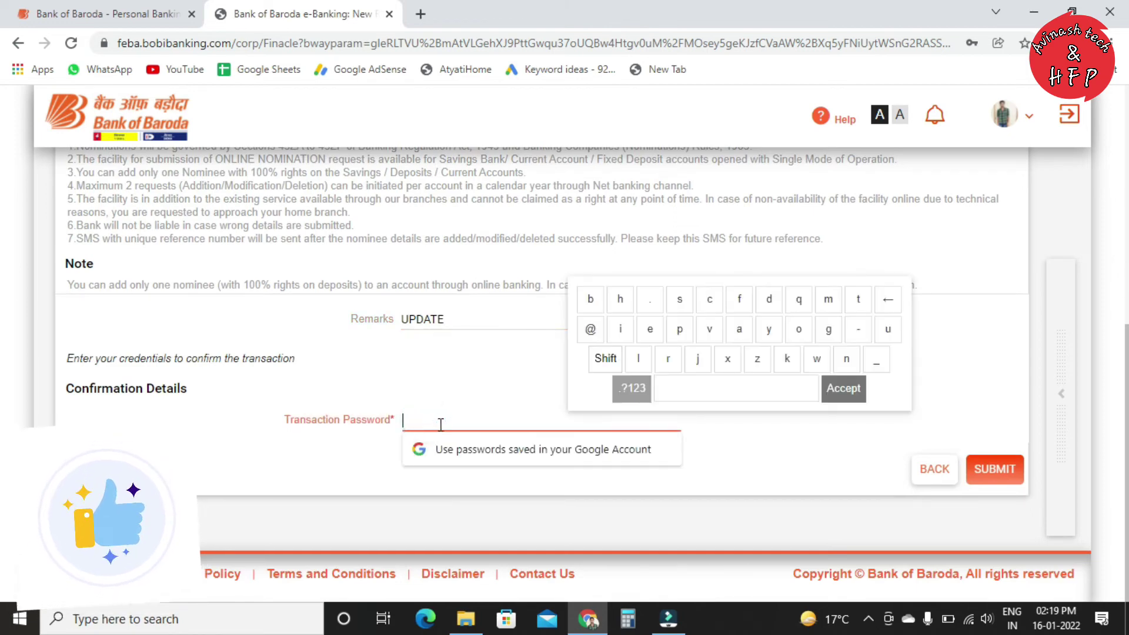
text(•••)
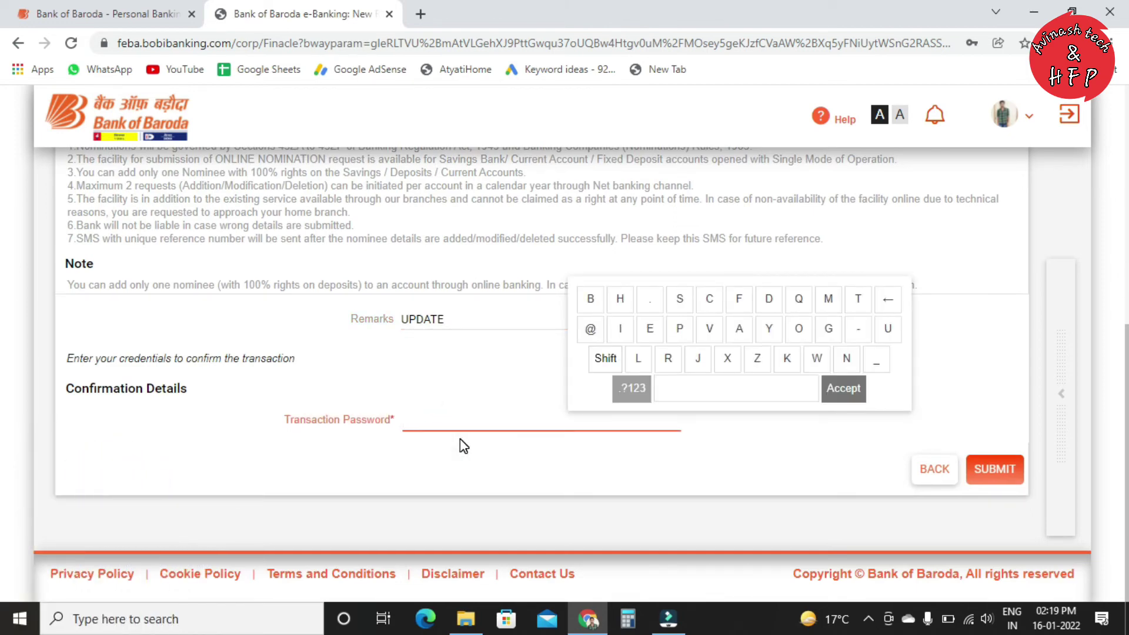
text(•••••)
Step: Submit the nominee update request to receive the reference ID
click(985, 471)
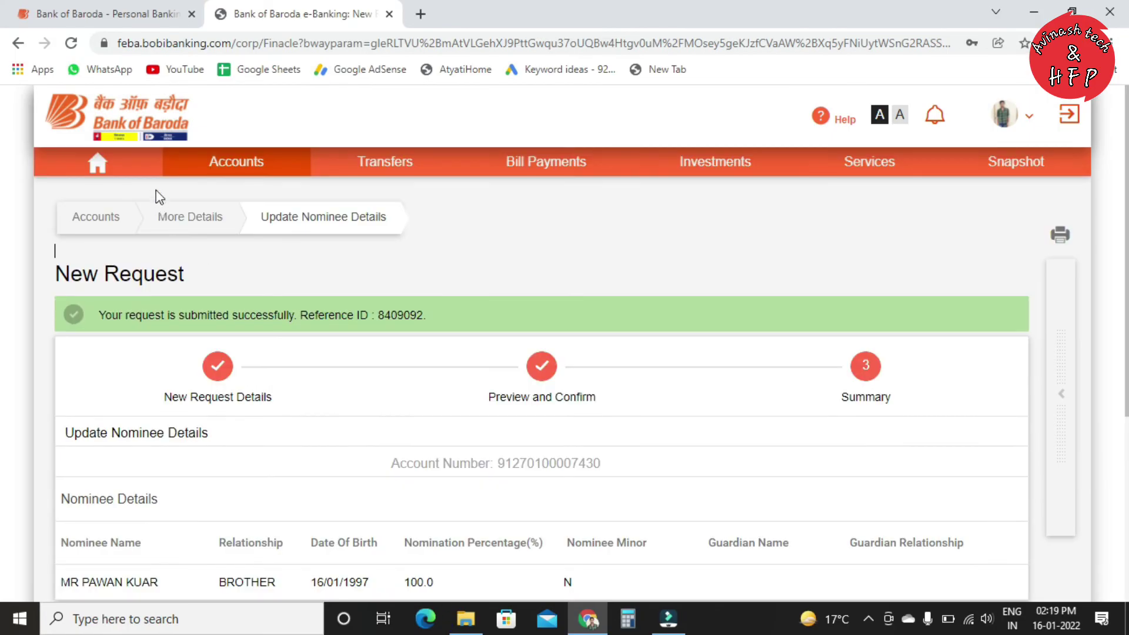
Step: Reopen Update Nominee Details for the savings account and confirm the brother nominee at 100.0%
click(216, 162)
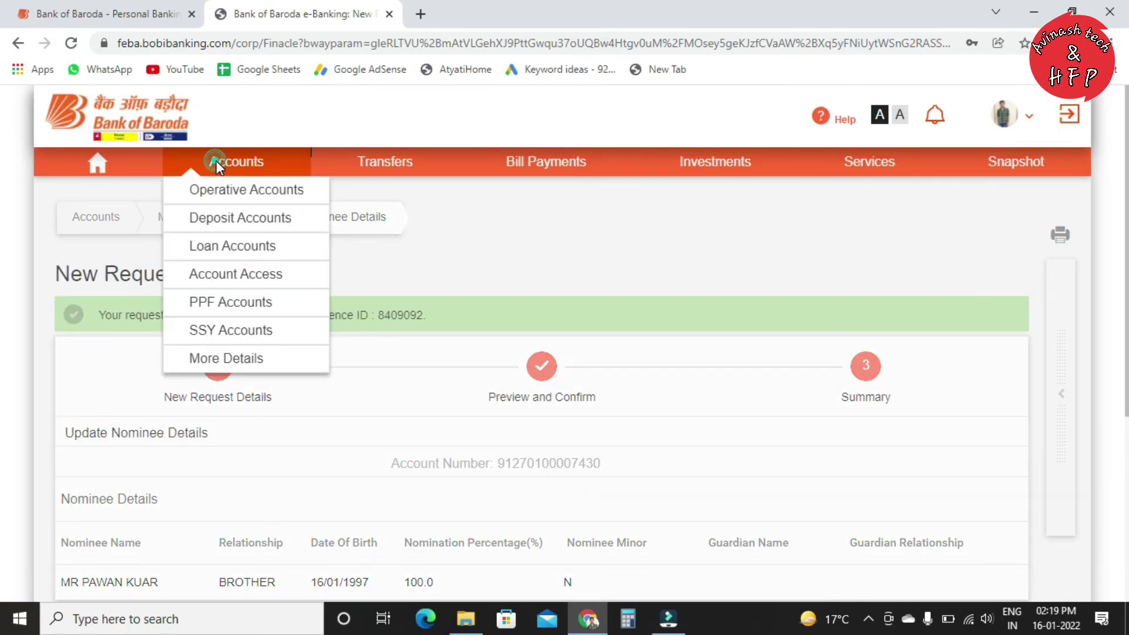
mouse_move(227, 351)
click(391, 446)
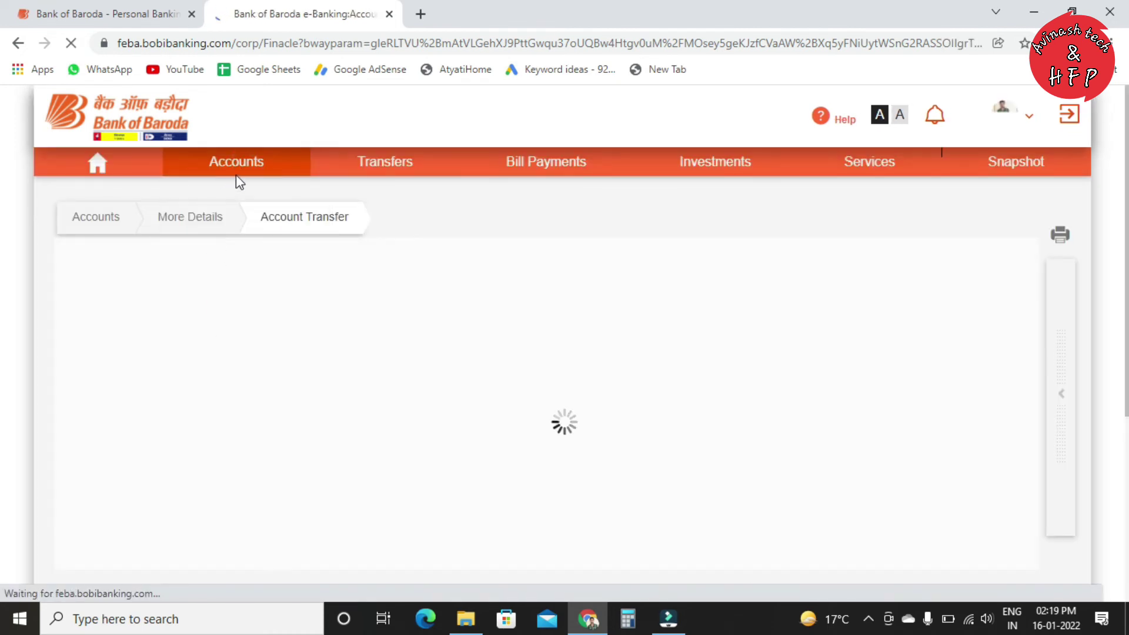
mouse_move(234, 171)
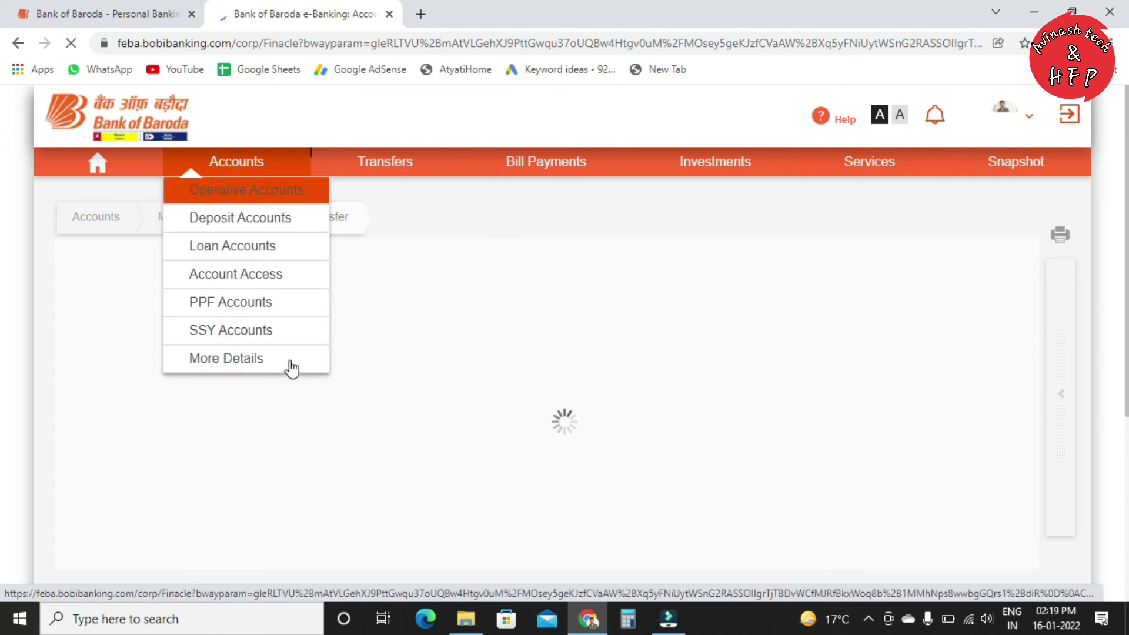
mouse_move(292, 368)
click(397, 414)
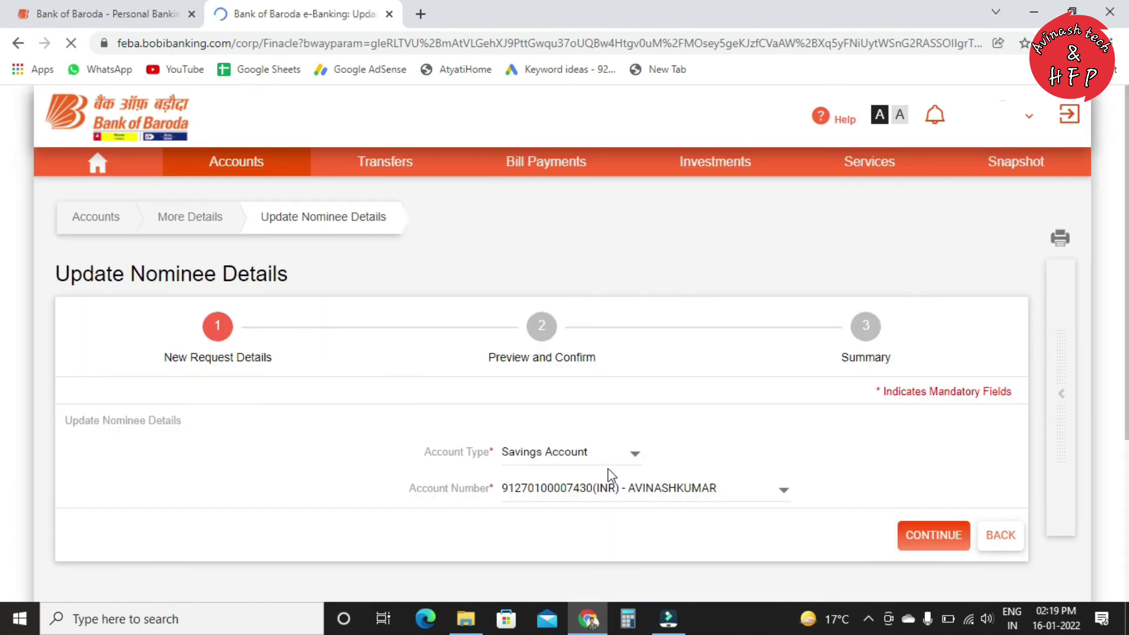
click(917, 544)
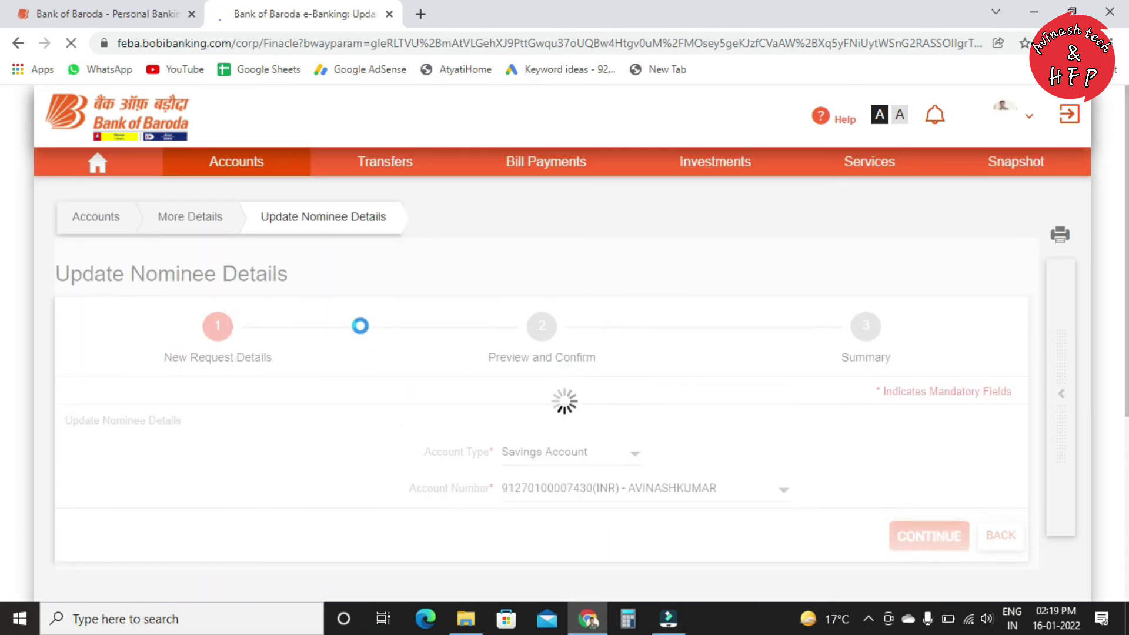
scroll(403, 393, down, 3)
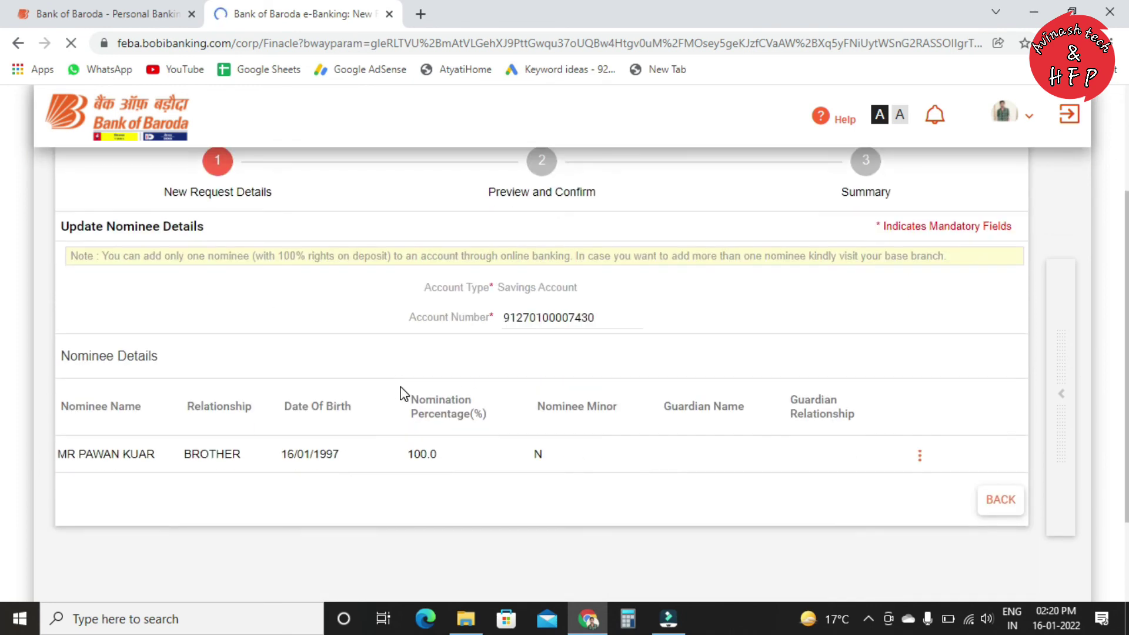